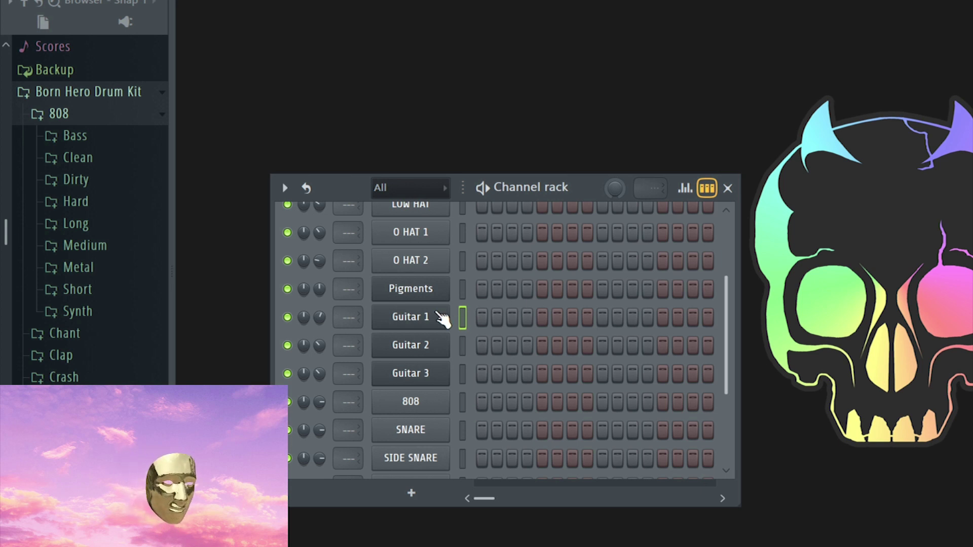
- Open the piano roll of the Guitar 1 channel and audition a few of its keys
key(F7)
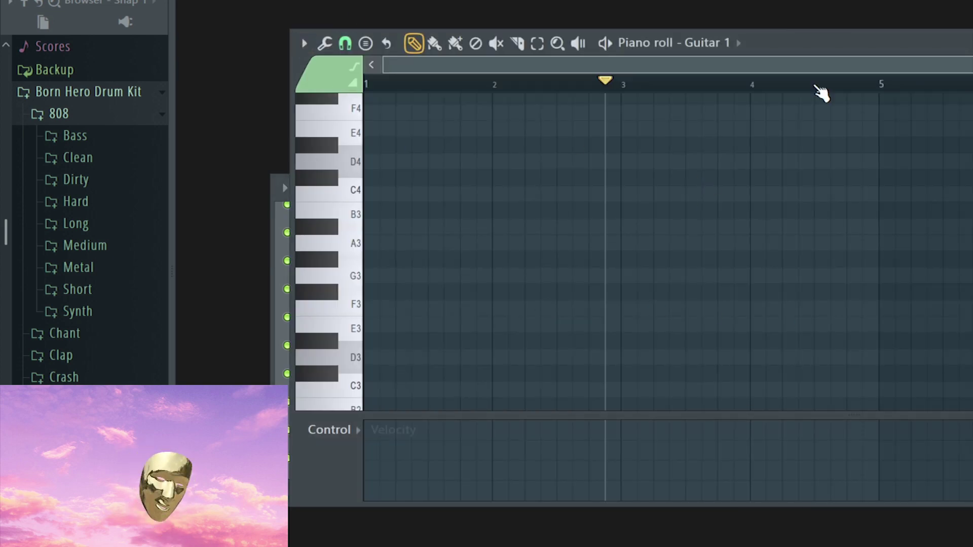
drag(799, 44, 839, 66)
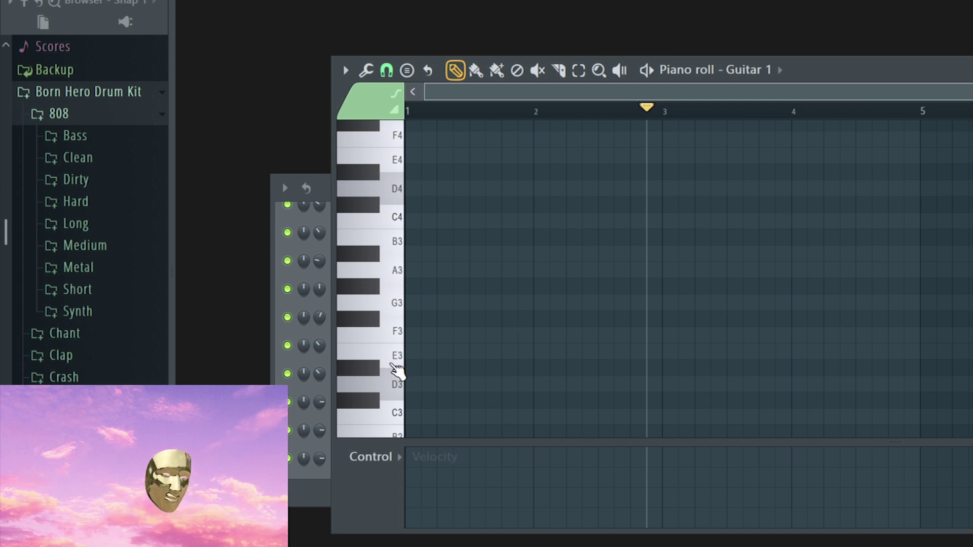
click(395, 190)
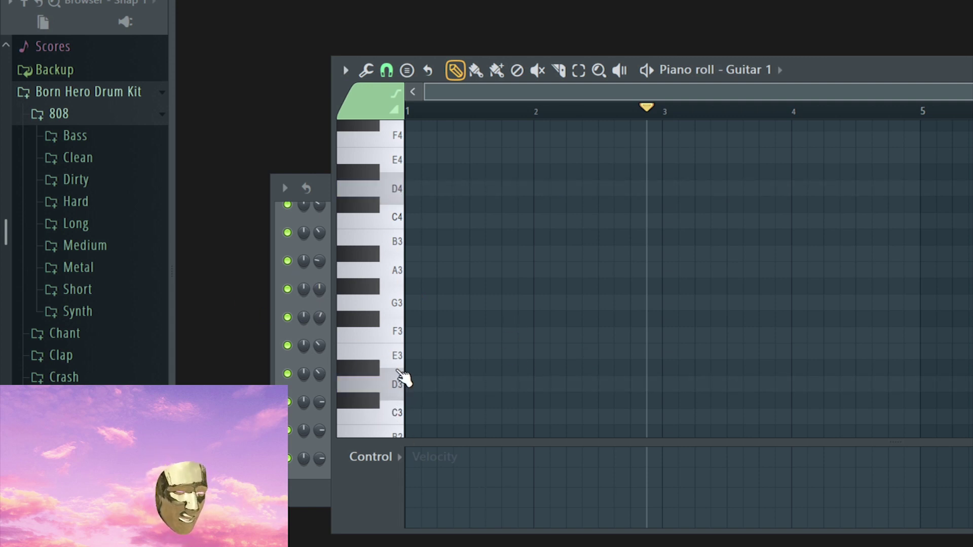
click(398, 359)
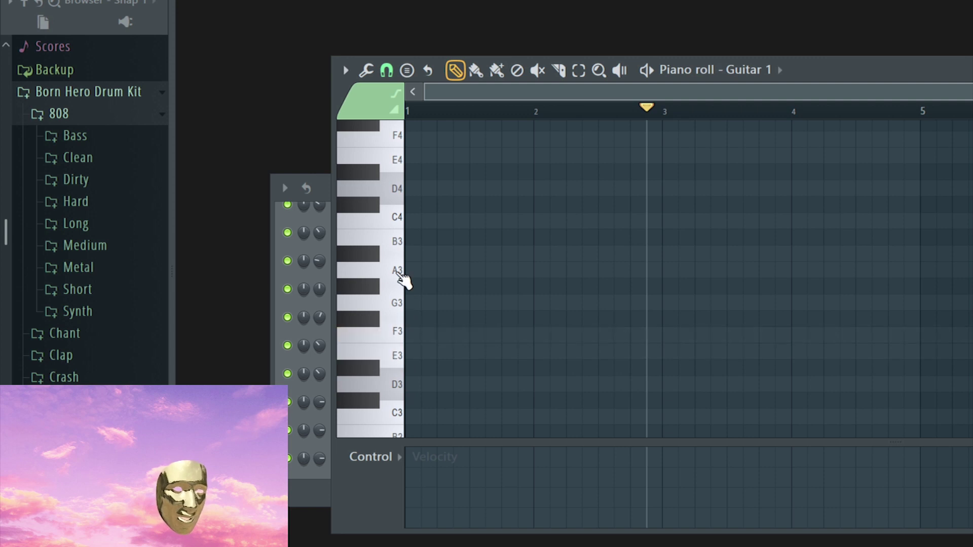
click(376, 256)
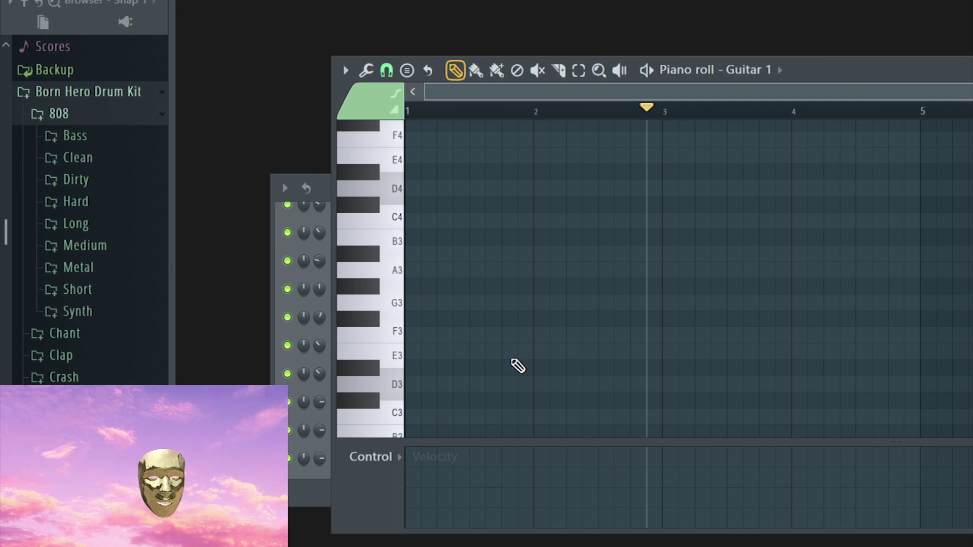
- Place a D3 note at the start of bar 1 and extend it to fill the whole bar
click(437, 384)
drag(436, 380, 391, 375)
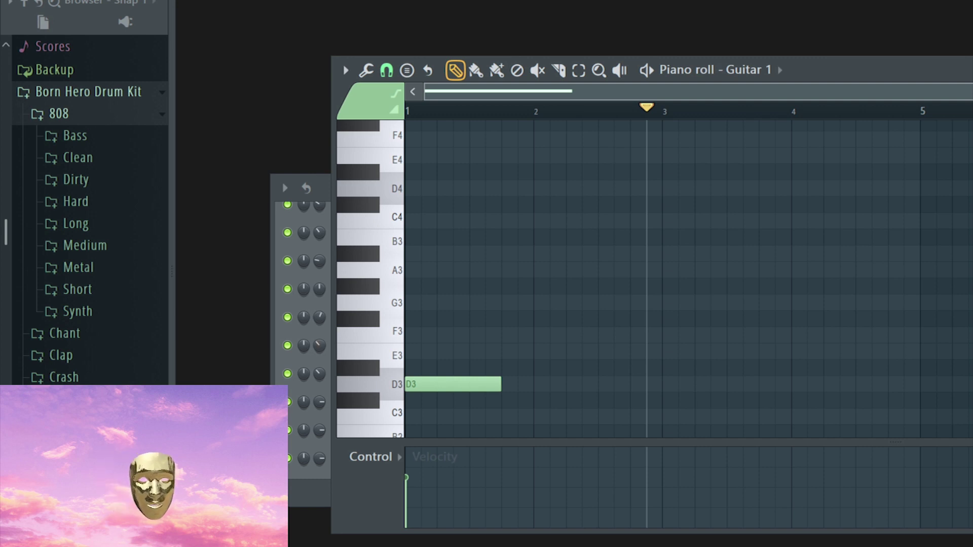
drag(501, 384, 529, 385)
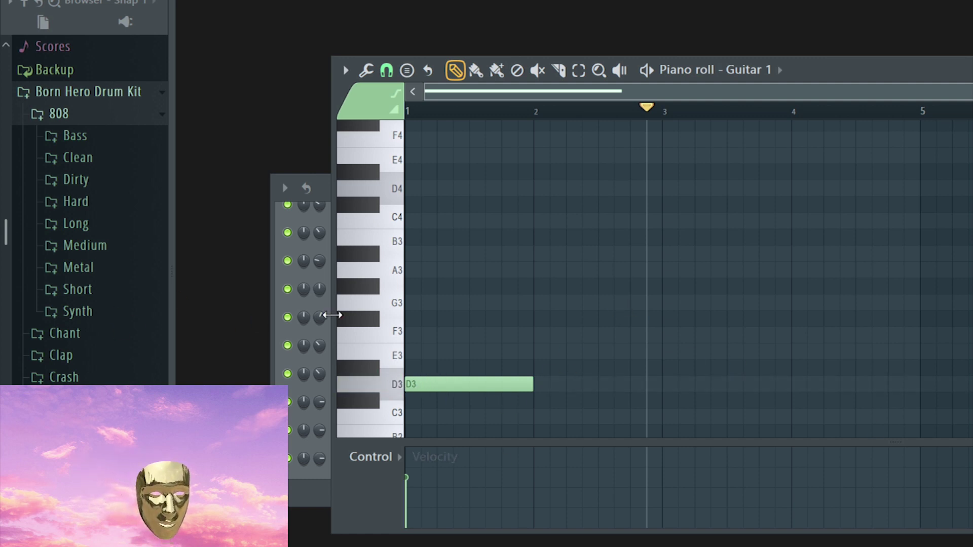
- Audition G3 and add a one-bar G3 note in bar 2
click(398, 306)
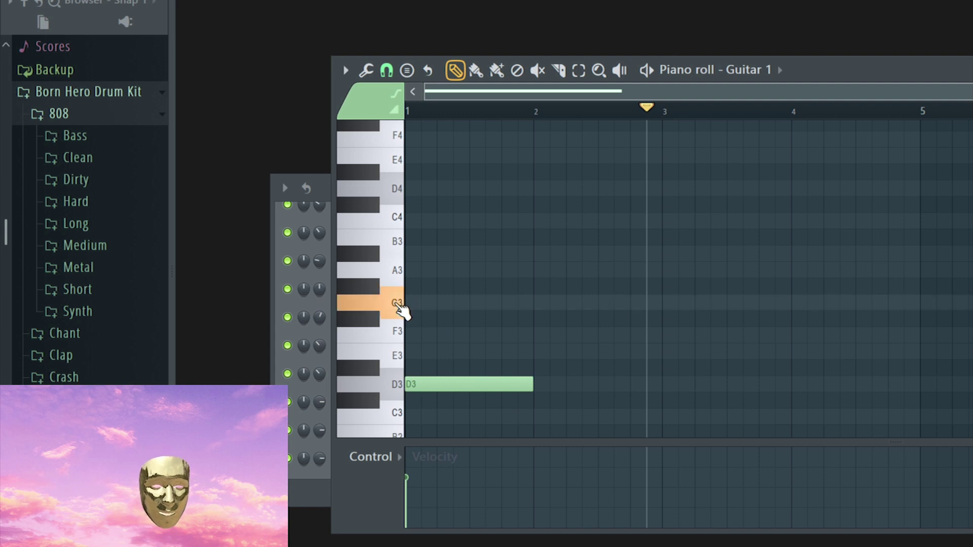
click(398, 305)
click(535, 304)
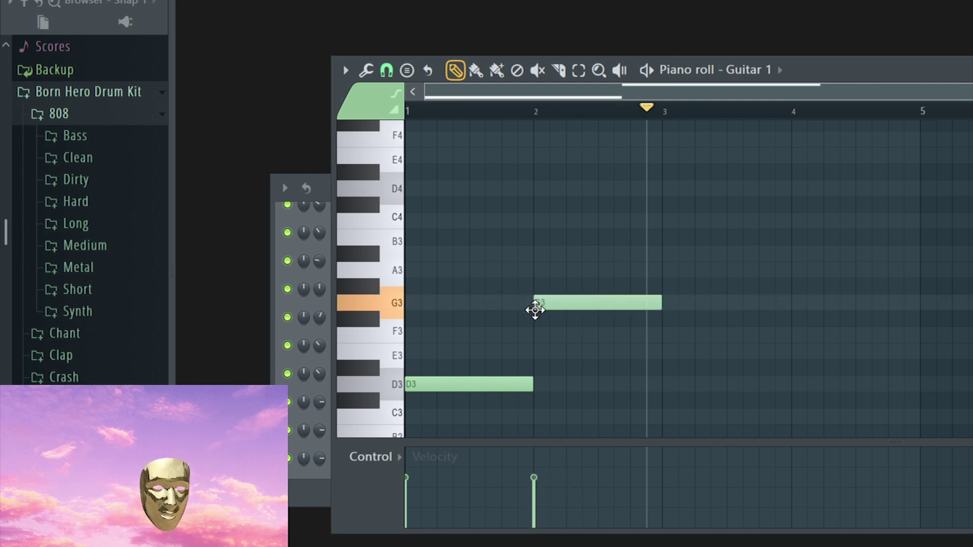
- Complete the root-note line with a one-bar F3 in bar 3 and a one-bar E3 in bar 4
click(401, 277)
click(401, 277)
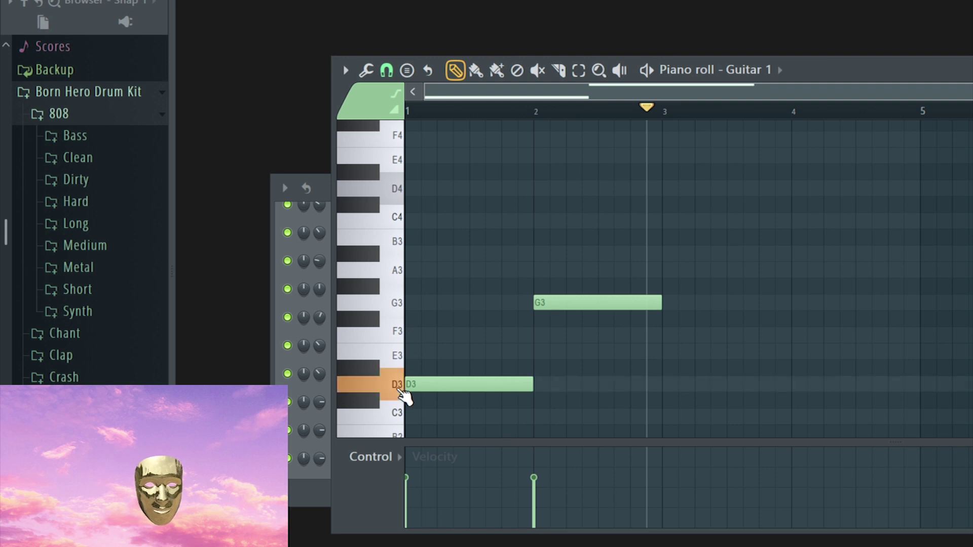
click(376, 293)
click(376, 321)
click(379, 309)
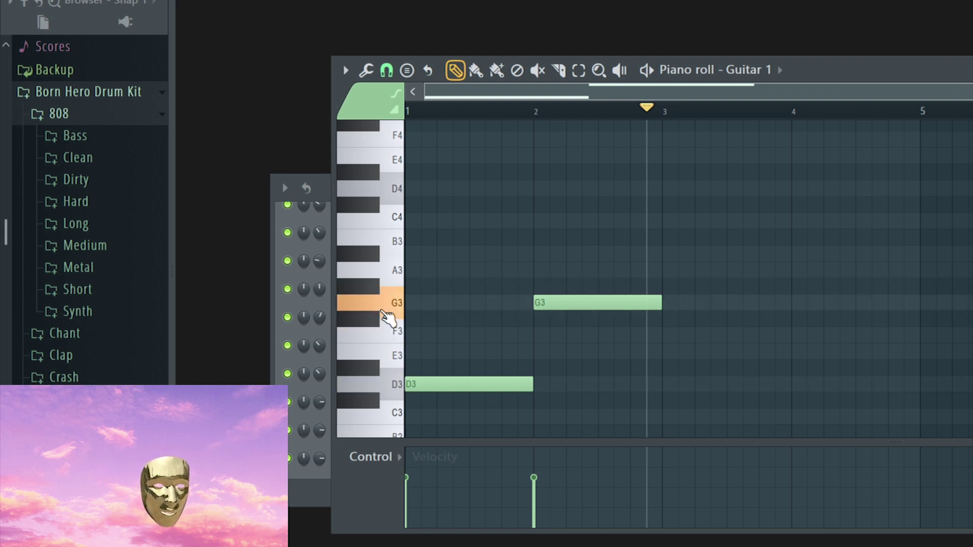
click(386, 396)
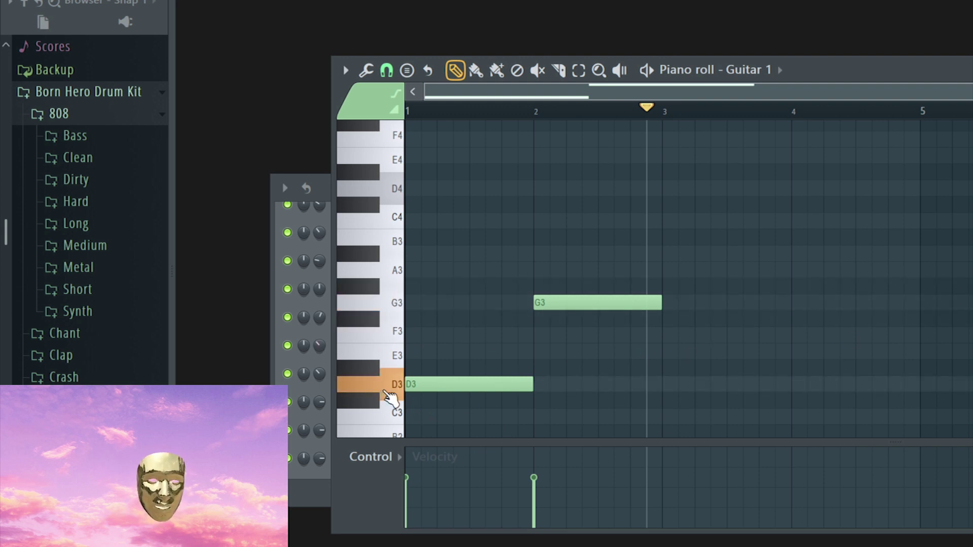
click(401, 304)
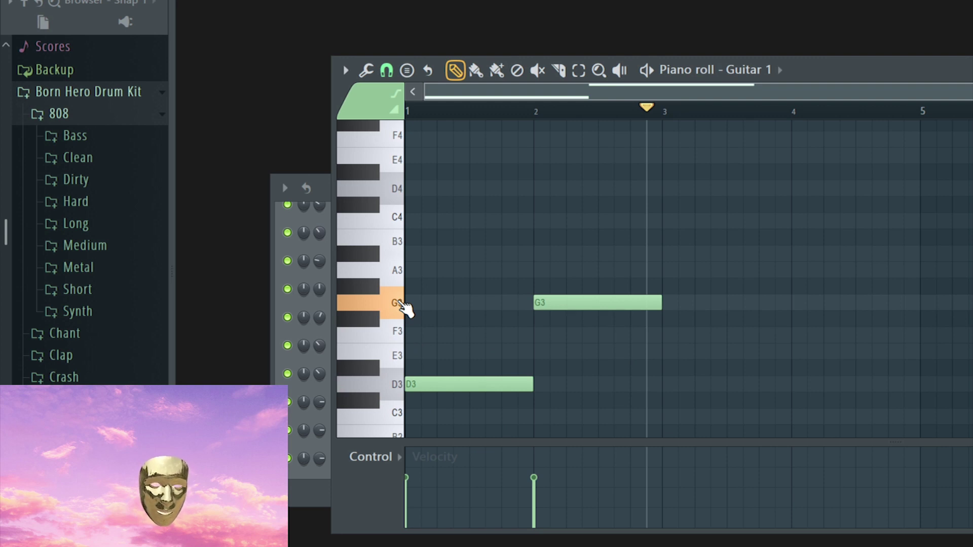
click(398, 330)
click(664, 334)
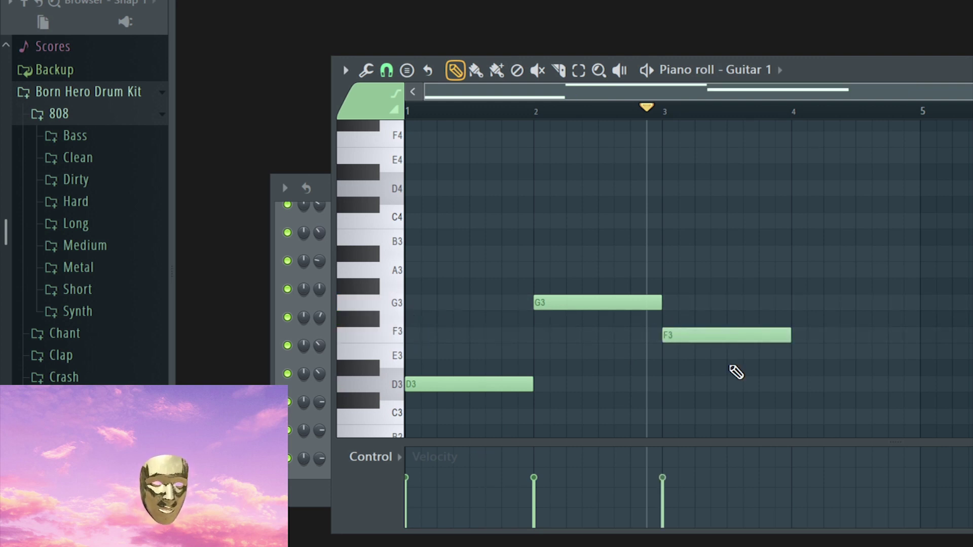
drag(793, 334, 788, 362)
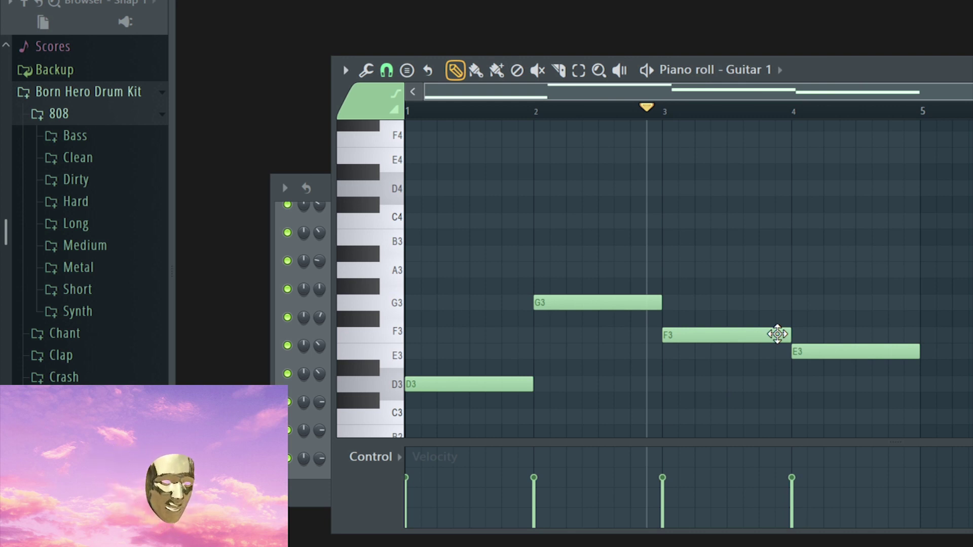
click(821, 347)
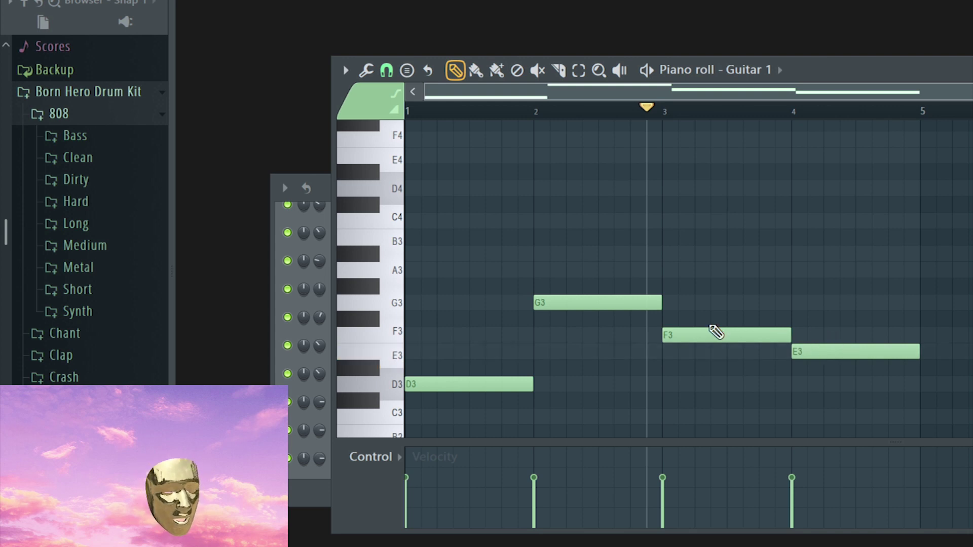
click(841, 349)
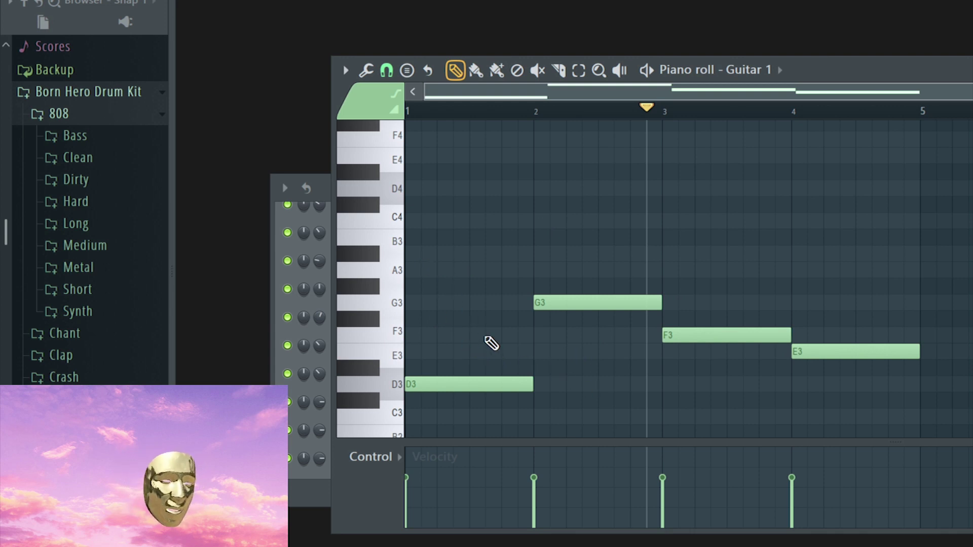
- Build triads on the first two root notes, adding F3 and A3 in bar 1 and A#3 and D4 in bar 2
drag(479, 338, 382, 327)
drag(477, 270, 388, 271)
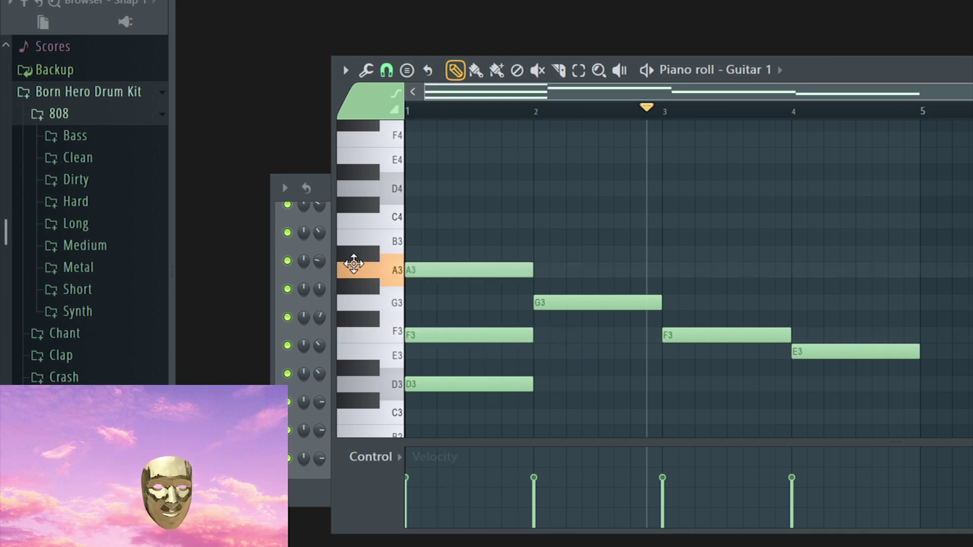
drag(569, 254, 537, 254)
drag(583, 188, 532, 188)
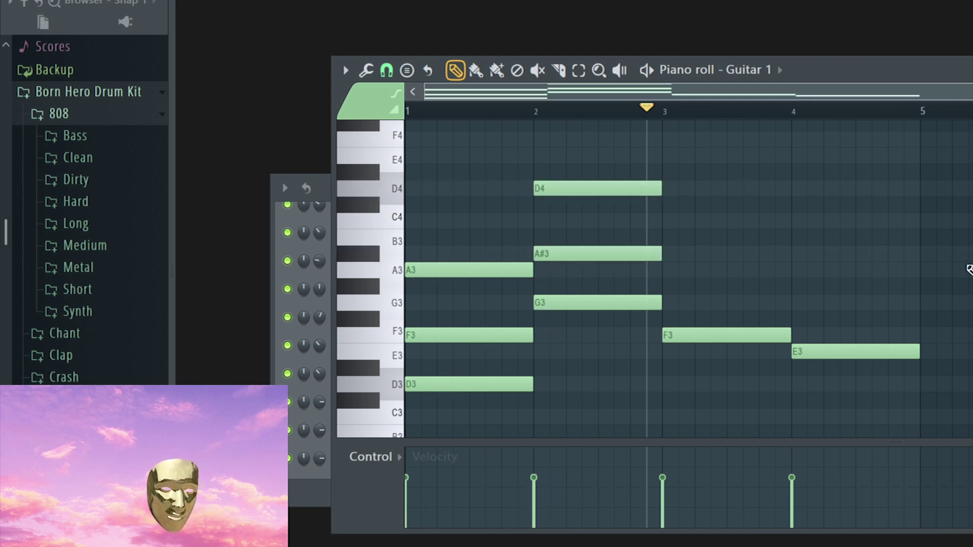
- Build triads on the last two root notes, adding A3 and C4 in bar 3 and G3 and A#3 in bar 4
mouse_move(691, 272)
mouse_down()
mouse_move(668, 269)
mouse_move(679, 266)
mouse_up()
drag(677, 221, 669, 210)
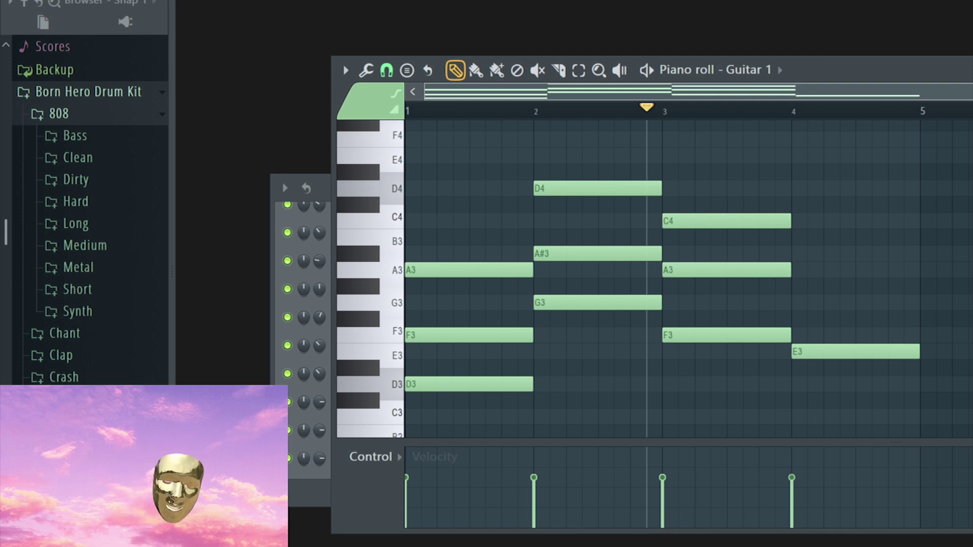
click(800, 303)
click(795, 253)
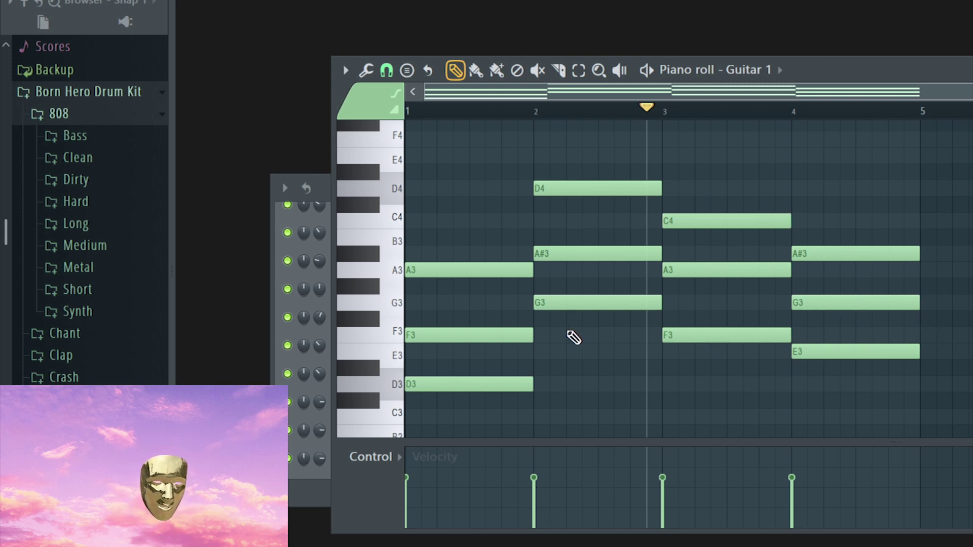
- Play the four-chord progression from the beginning and stop playback
click(436, 1)
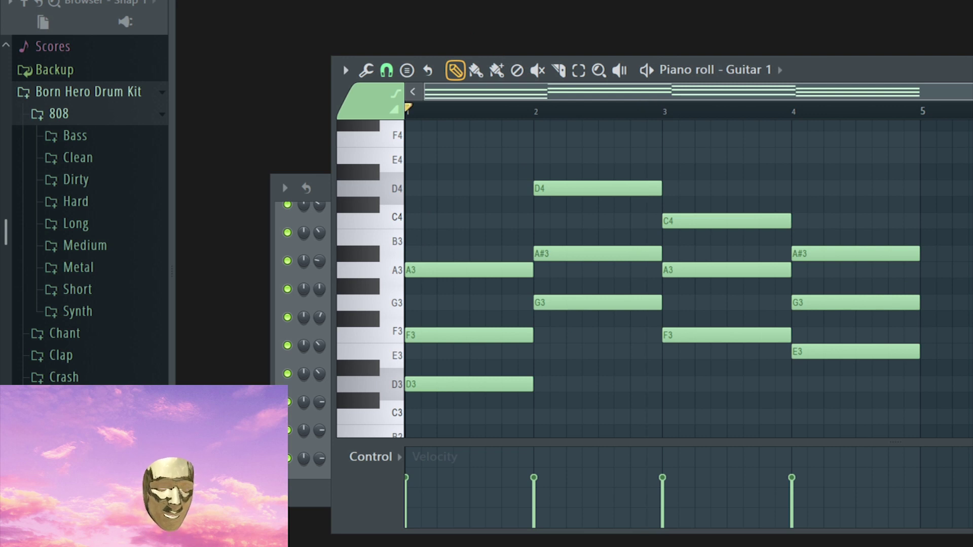
key(space)
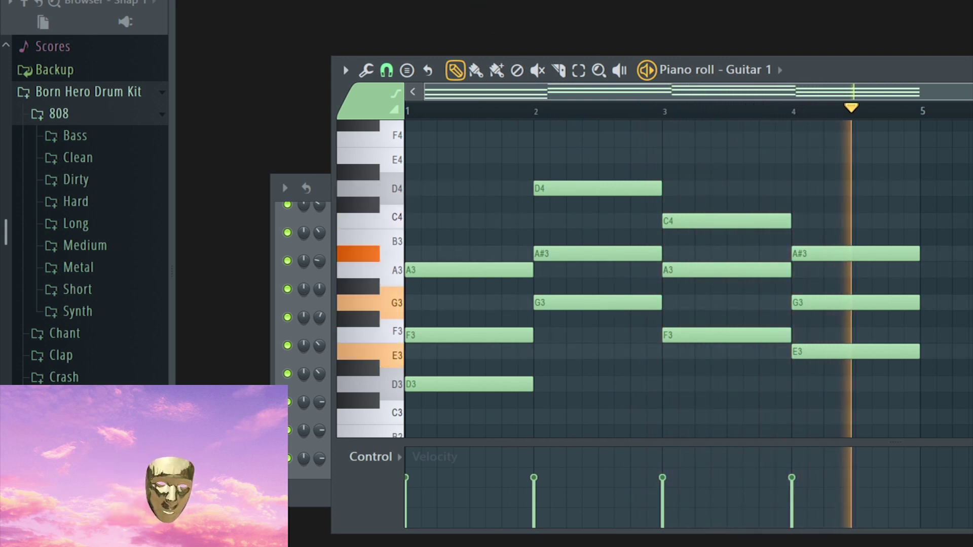
key(space)
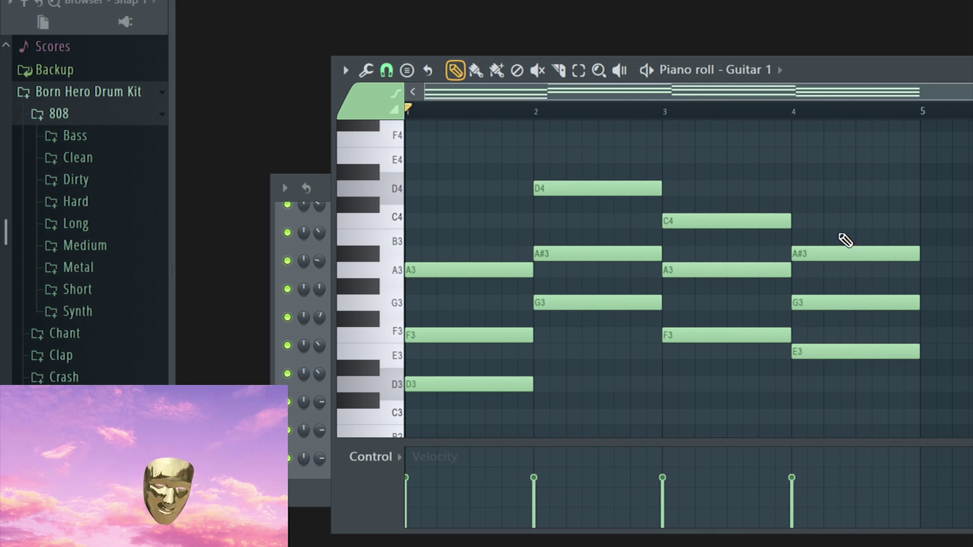
- Move the top note of the bar 4 chord up to C4
drag(833, 246, 830, 215)
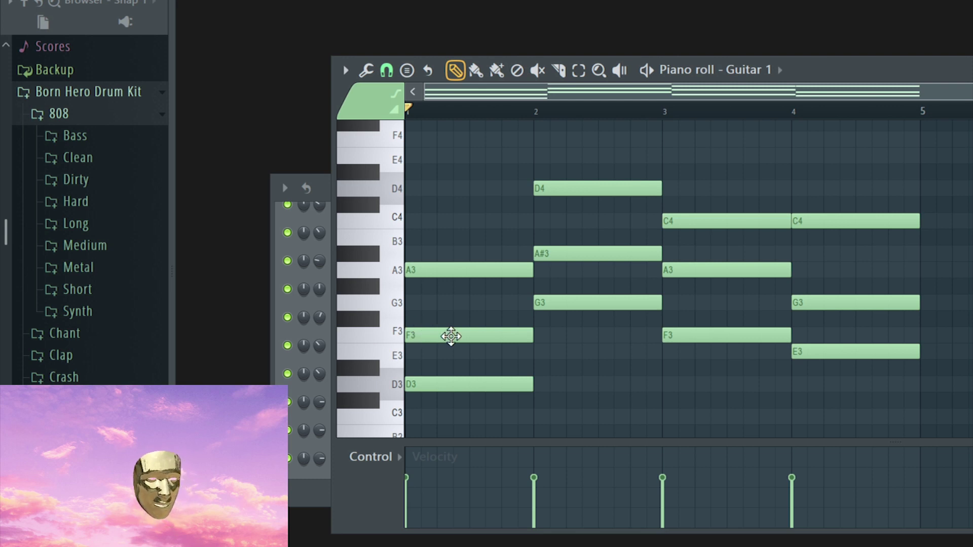
drag(452, 390, 426, 268)
drag(547, 287, 588, 157)
drag(735, 382, 724, 228)
drag(828, 418, 833, 221)
- Select the middle note of each of the four chords, transpose them up one octave, and clear the selection
ctrl+click(504, 373)
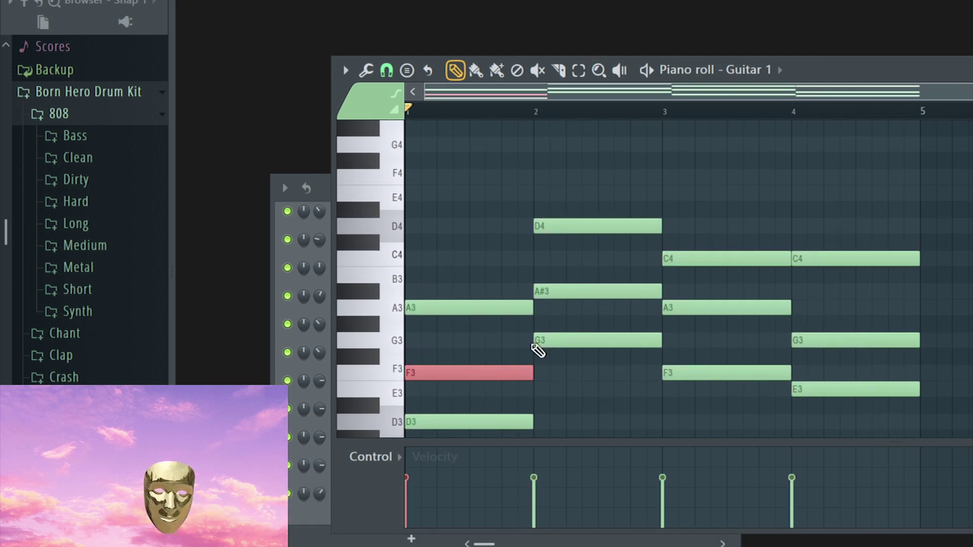
ctrl+shift+click(599, 293)
ctrl+shift+click(709, 309)
ctrl+shift+click(821, 339)
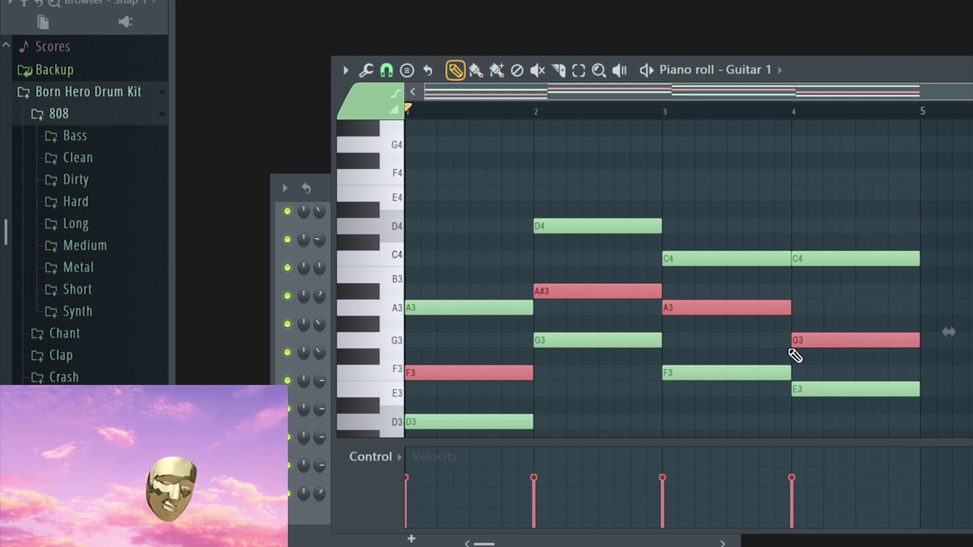
key(ctrl+Up)
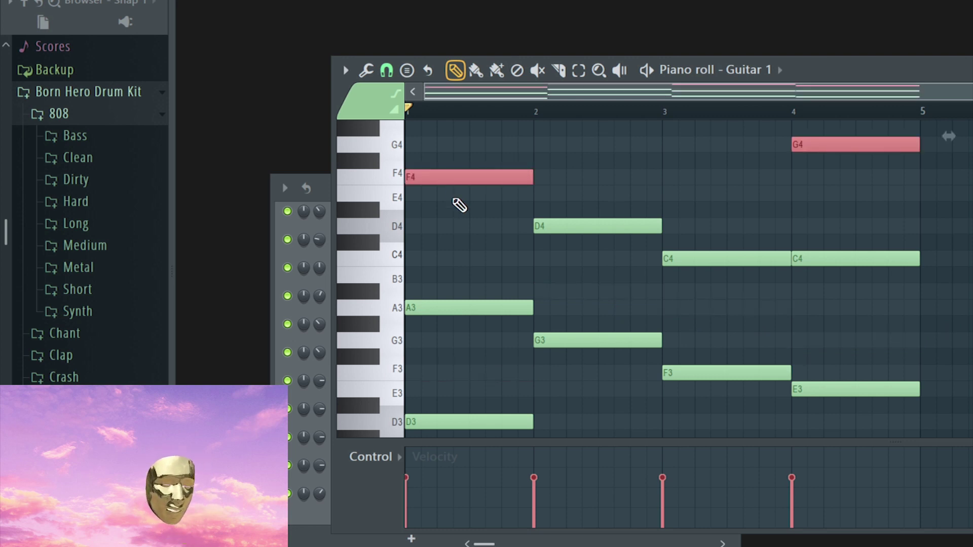
click(607, 247)
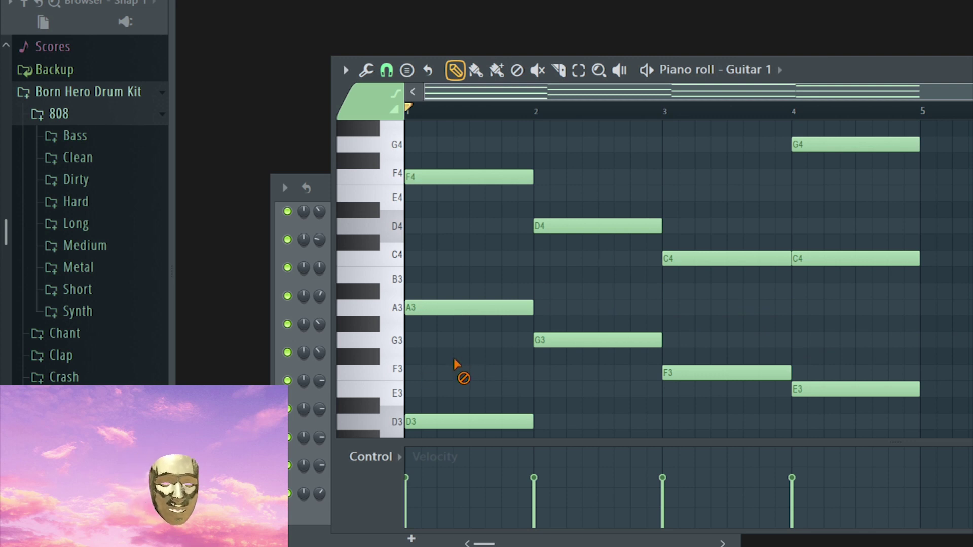
scroll(467, 367, up, 5)
scroll(464, 364, down, 4)
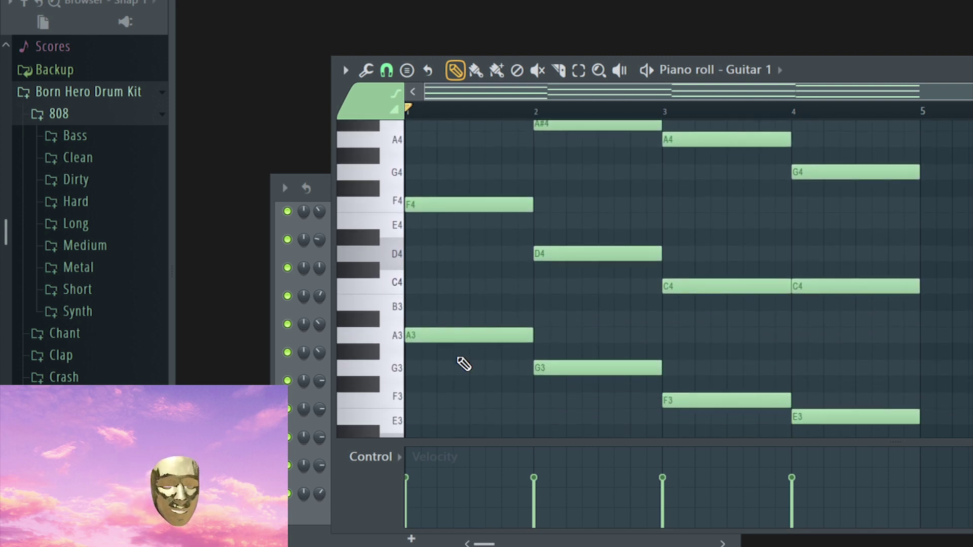
scroll(463, 364, down, 1)
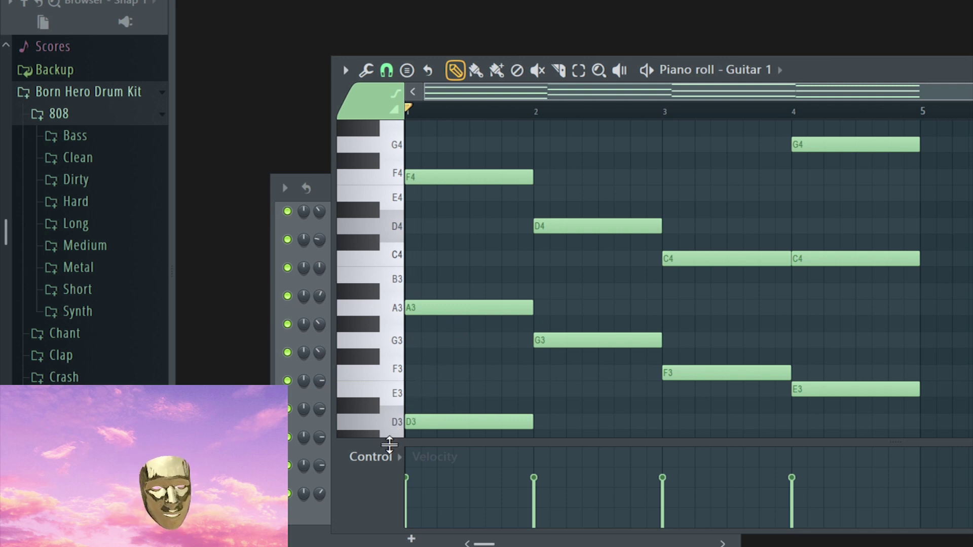
- Add one-bar D4 and A4 notes to the chord in bar 1
click(392, 306)
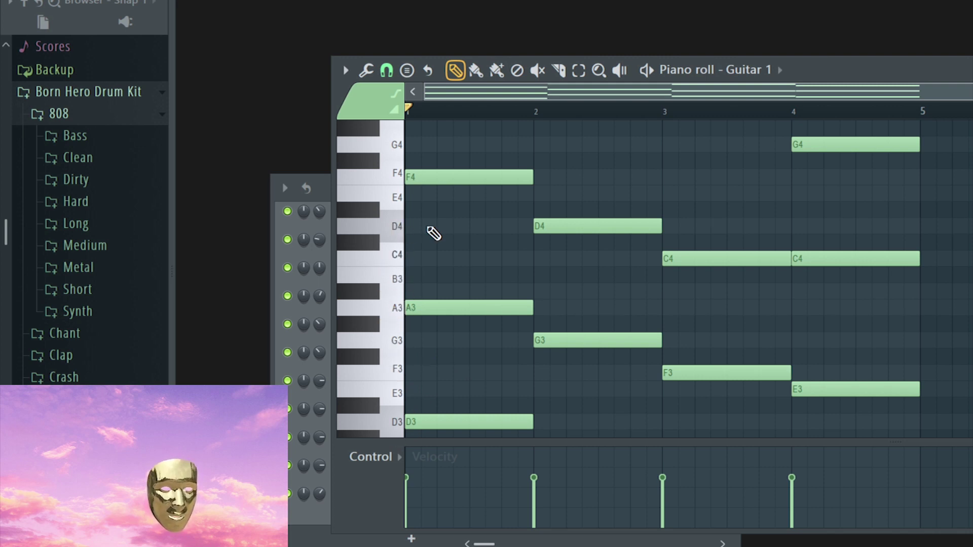
click(429, 230)
click(394, 175)
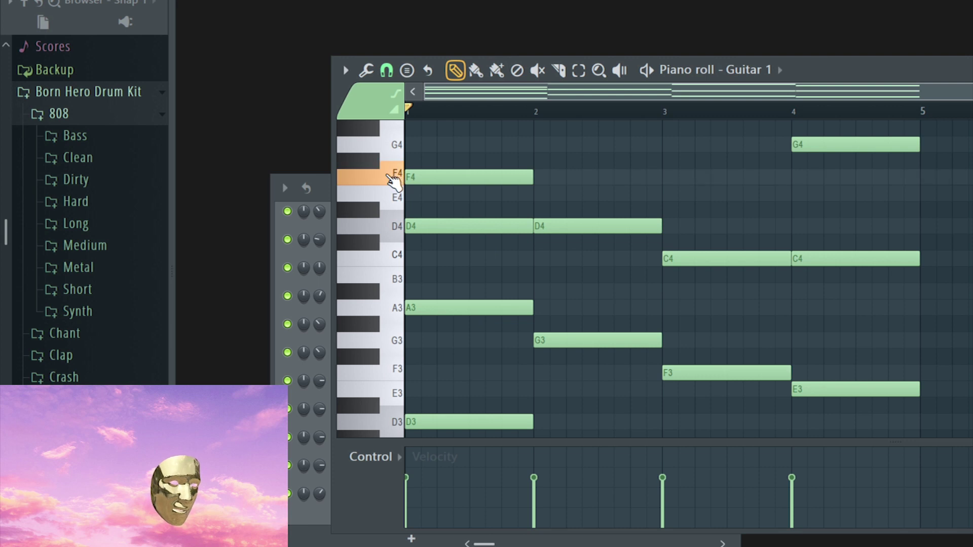
scroll(402, 208, up, 3)
click(400, 200)
click(412, 201)
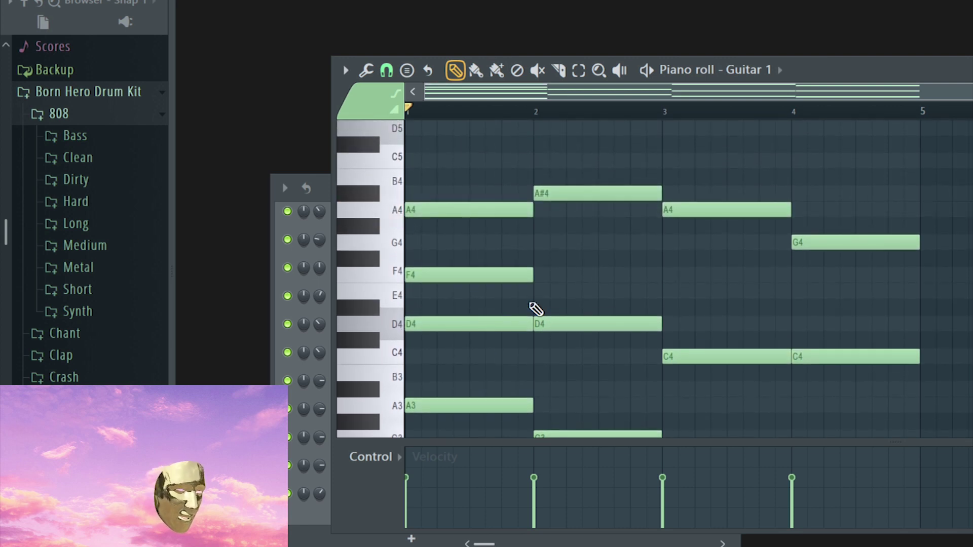
scroll(506, 264, down, 2)
scroll(490, 256, down, 4)
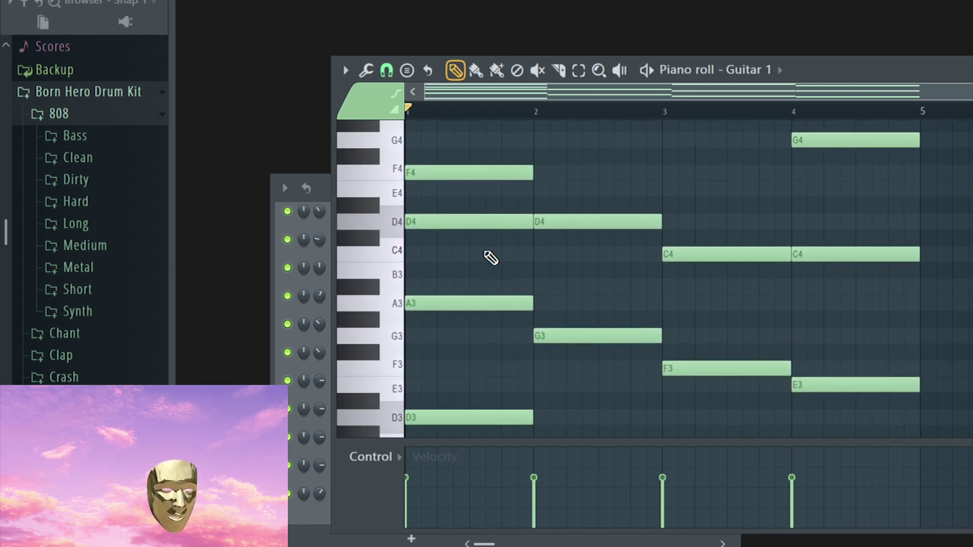
- Add a one-bar D5 note to the chord in bar 1
scroll(490, 256, up, 8)
click(388, 222)
scroll(557, 320, down, 5)
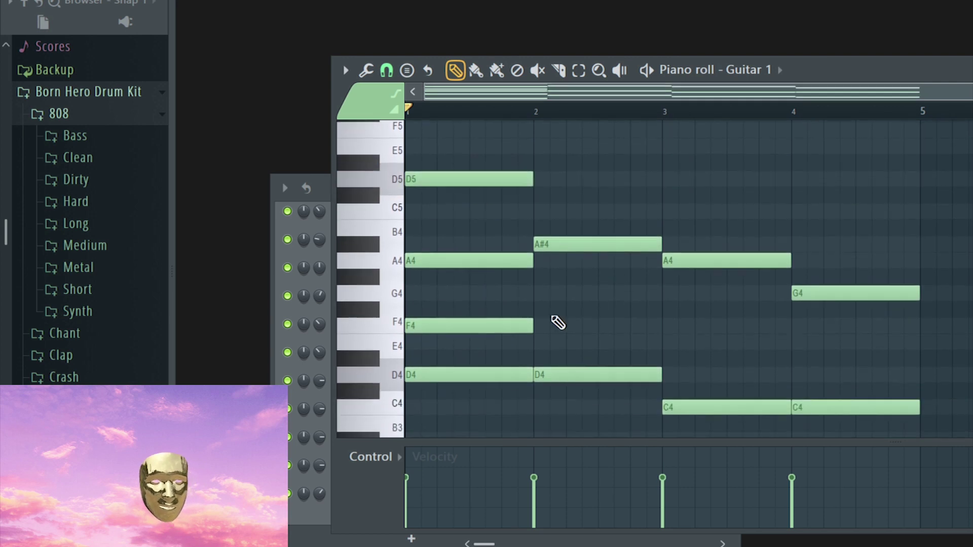
scroll(522, 330, up, 2)
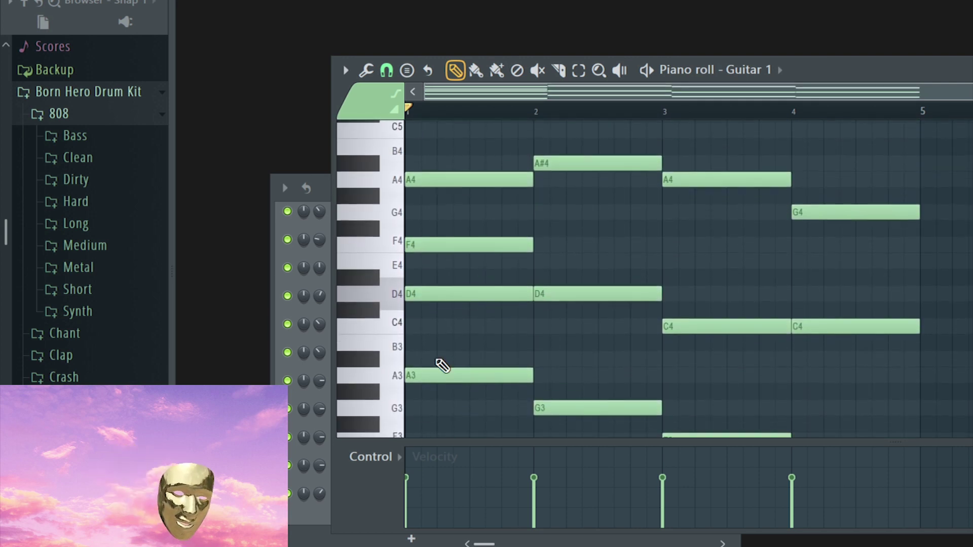
- Stagger the starts of the bar 1 notes A3, D4, F4, A4 and D5 into a rising strum and play it back
scroll(487, 345, down, 1)
drag(422, 353, 430, 351)
drag(456, 274, 488, 272)
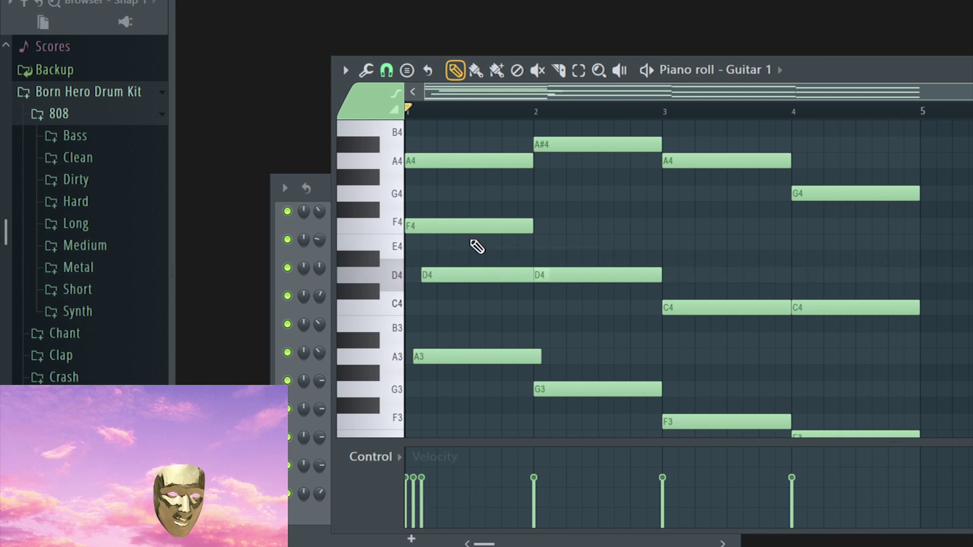
drag(464, 226, 495, 224)
drag(460, 160, 539, 169)
scroll(492, 193, up, 2)
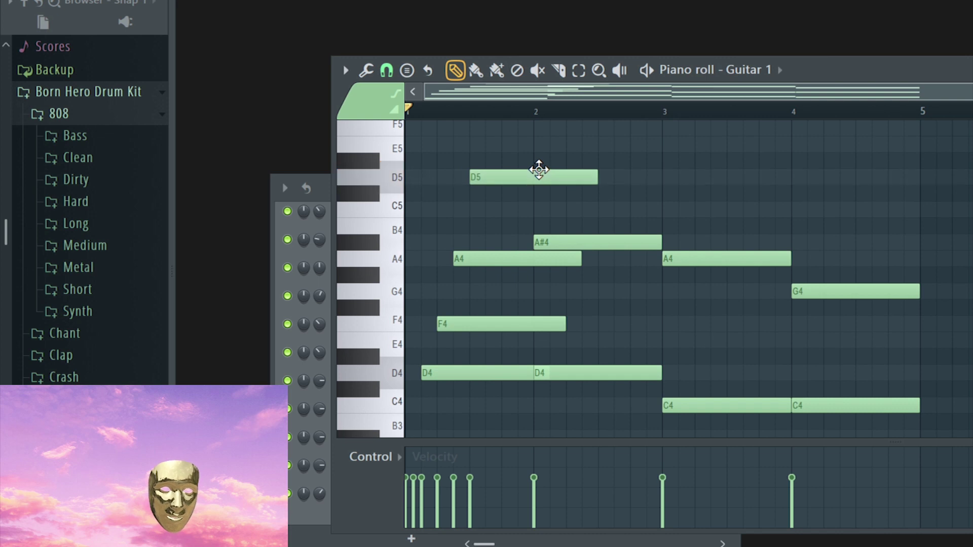
scroll(517, 230, down, 1)
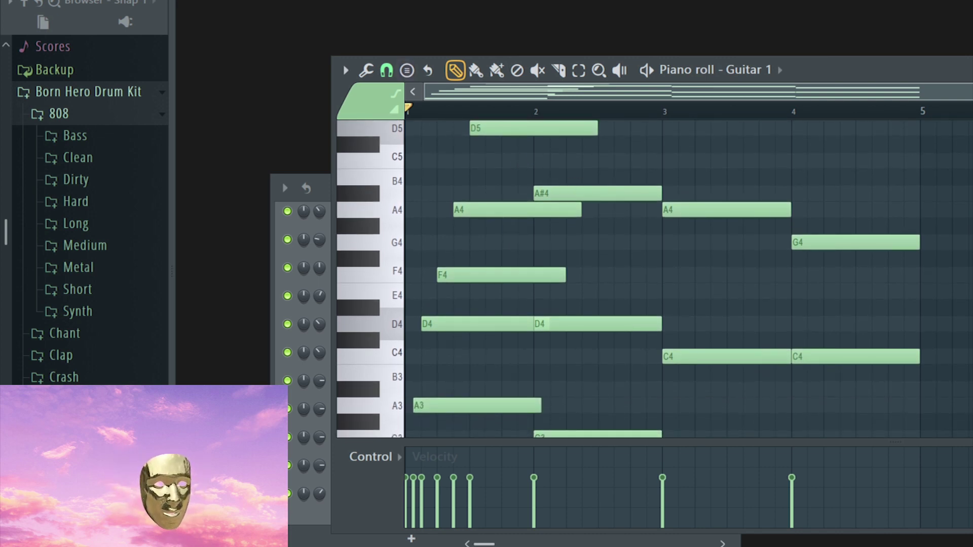
key(space)
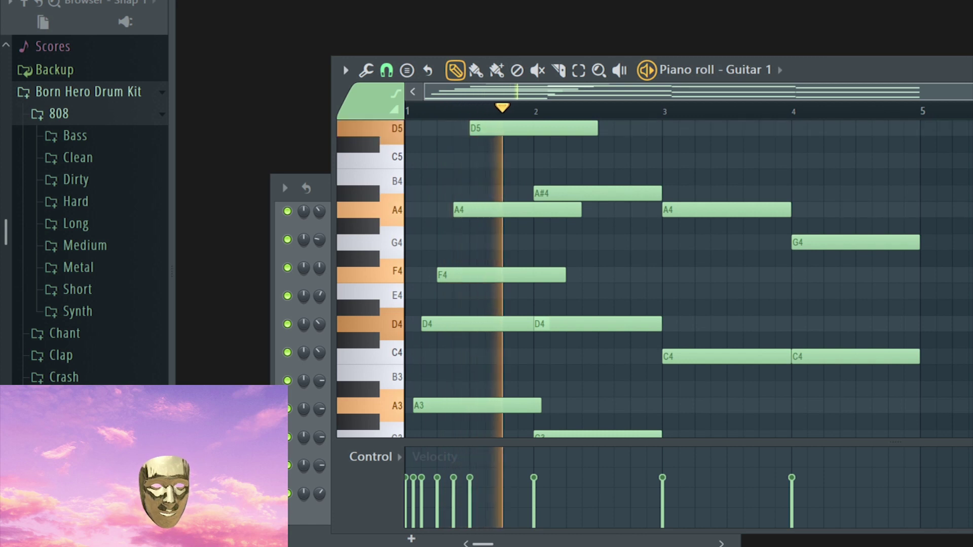
key(space)
- Move the staggered bar 1 notes back to the start of the bar and delete the A4 note
scroll(564, 213, down, 2)
drag(489, 311, 480, 310)
drag(474, 224, 458, 224)
drag(480, 167, 418, 182)
right_click(488, 149)
right_click(496, 167)
scroll(456, 197, up, 3)
drag(506, 255, 390, 274)
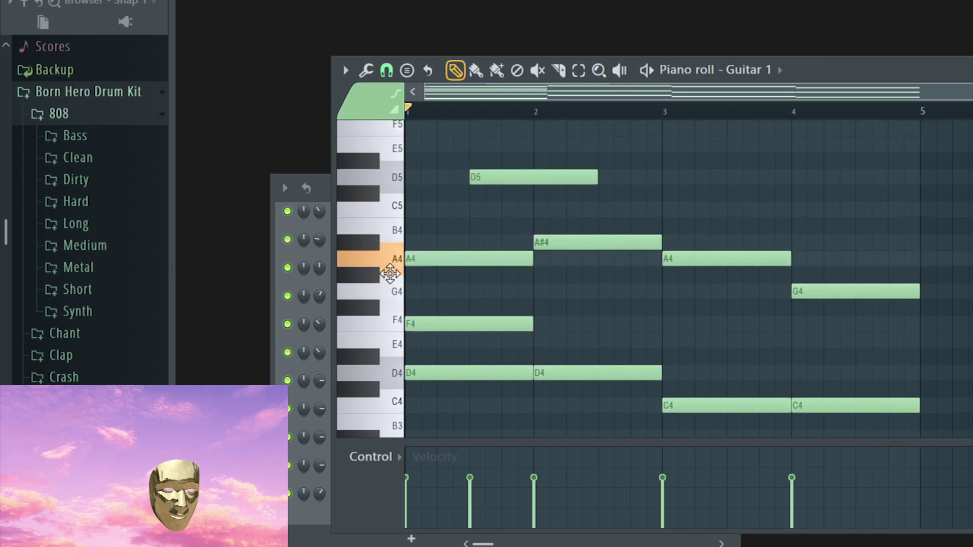
right_click(472, 257)
drag(466, 243, 374, 254)
right_click(436, 242)
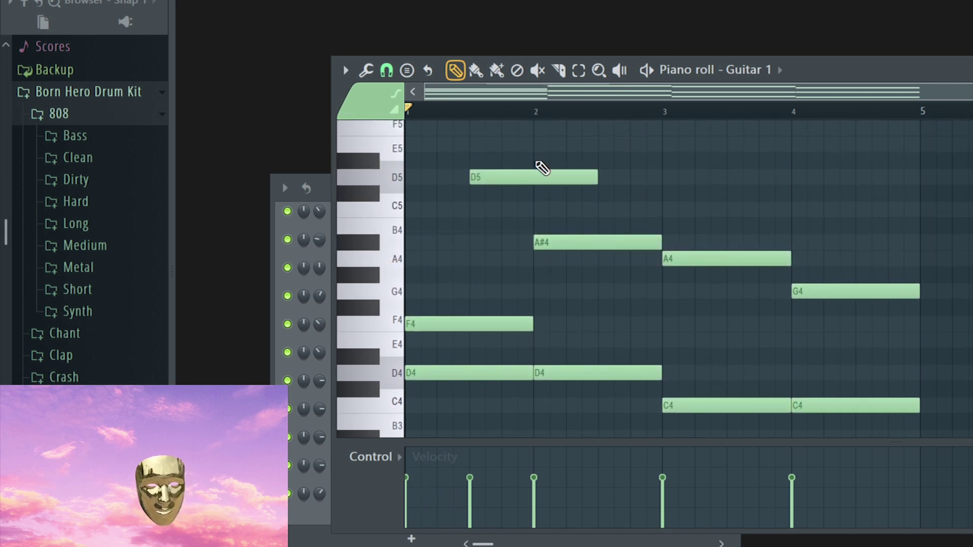
- Step back through the edit history to restore the bar 1 chord to only D3, A3 and F4
key(ctrl+alt+z)
key(ctrl+alt+z)
key(ctrl+alt+z)
key(ctrl+alt+z)
key(ctrl+alt+z)
key(ctrl+alt+z)
key(ctrl+alt+z)
key(ctrl+alt+z)
key(ctrl+alt+z)
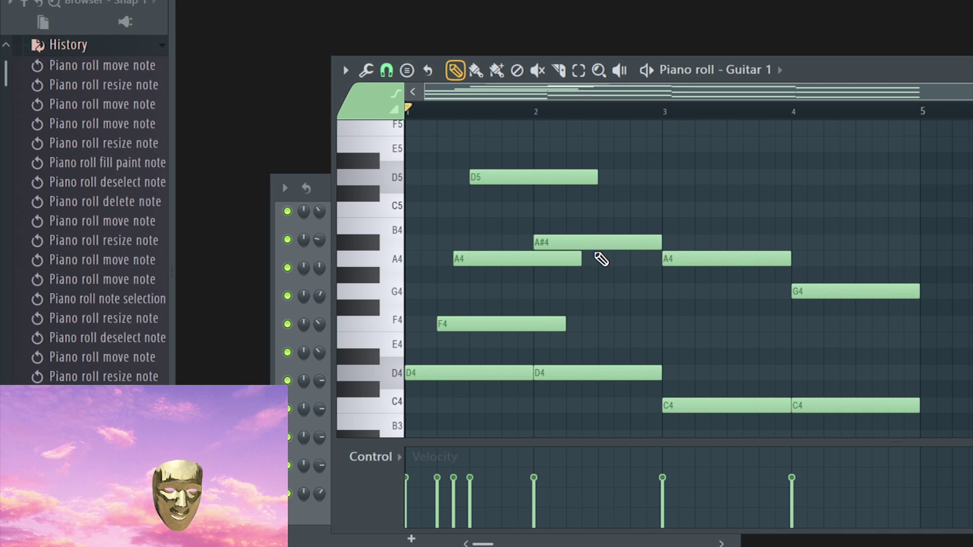
key(ctrl+shift+z)
key(ctrl+shift+z)
key(ctrl+shift+z)
key(ctrl+shift+z)
key(ctrl+shift+z)
key(ctrl+shift+z)
key(ctrl+shift+z)
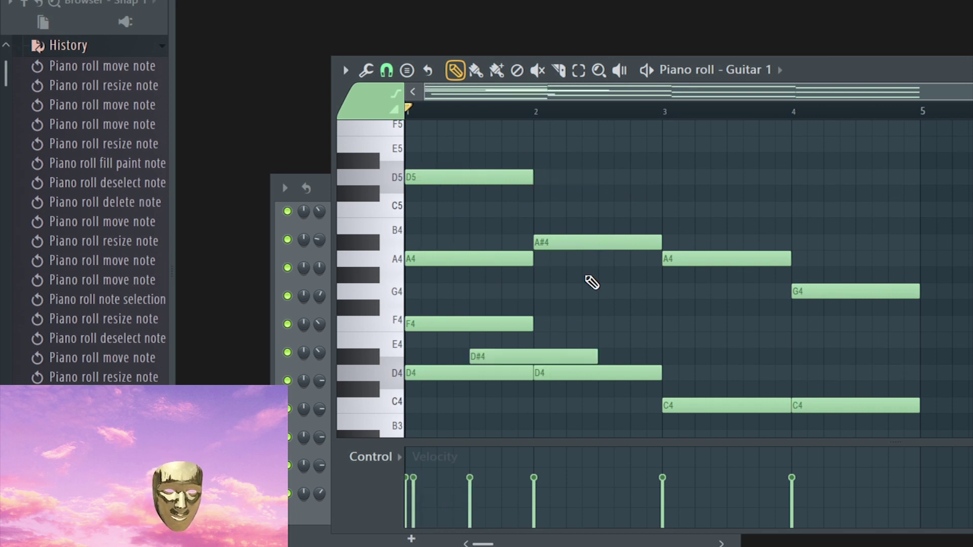
key(ctrl+alt+z)
key(ctrl+alt+z)
key(ctrl+alt+z)
key(ctrl+alt+z)
- Collapse the expanded edit history list in the browser
scroll(586, 277, down, 5)
scroll(583, 276, up, 1)
click(143, 49)
scroll(955, 267, down, 1)
scroll(841, 215, up, 2)
scroll(833, 253, down, 1)
scroll(678, 273, down, 2)
scroll(619, 304, up, 3)
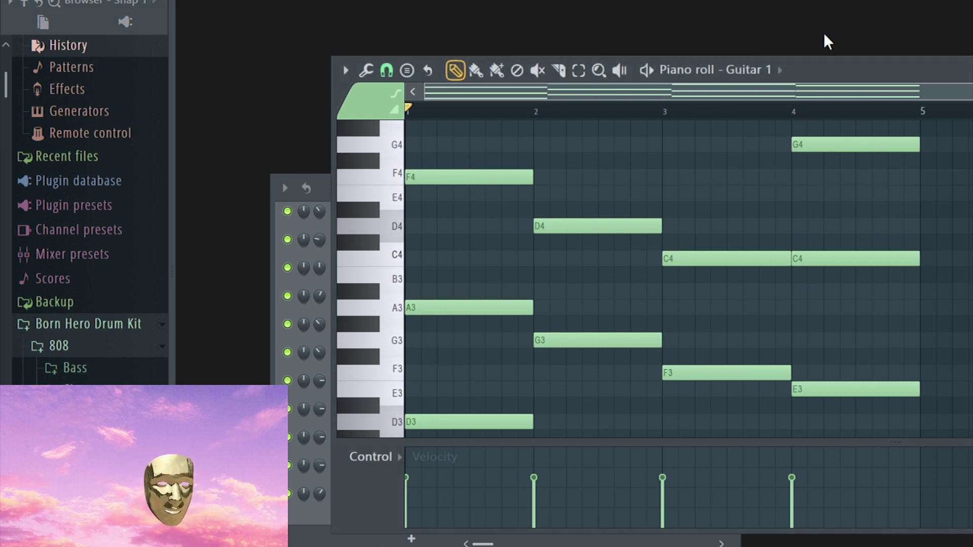
- Play the progression of three-note chords from the beginning and stop playback
scroll(586, 235, up, 3)
scroll(938, 171, down, 1)
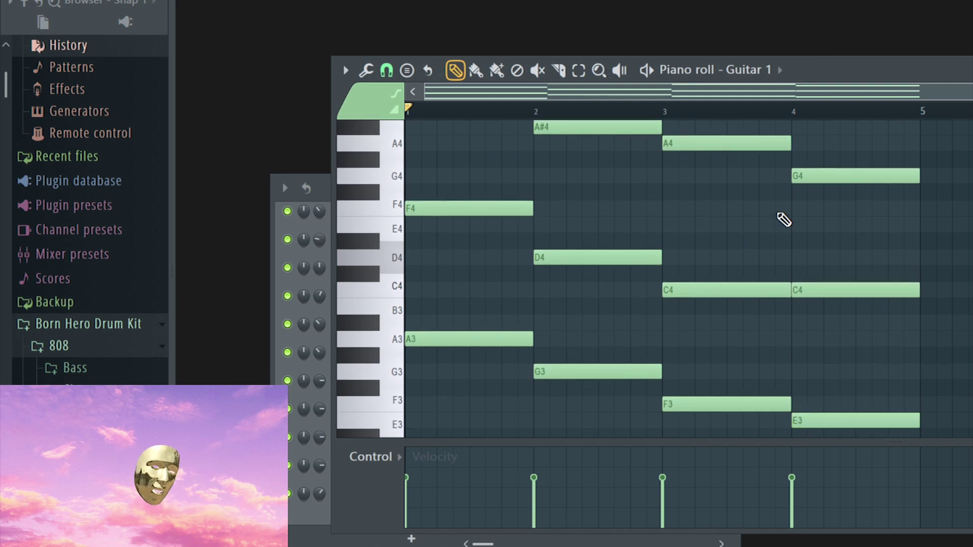
scroll(784, 218, up, 1)
key(space)
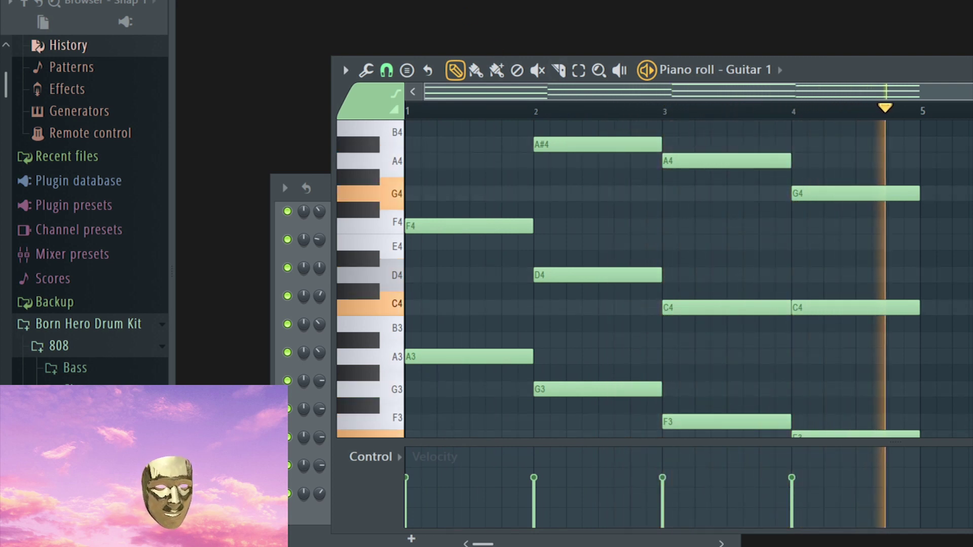
key(space)
- Delay the A3 in bar 1 by half a beat and the F4 by one beat
scroll(574, 314, down, 3)
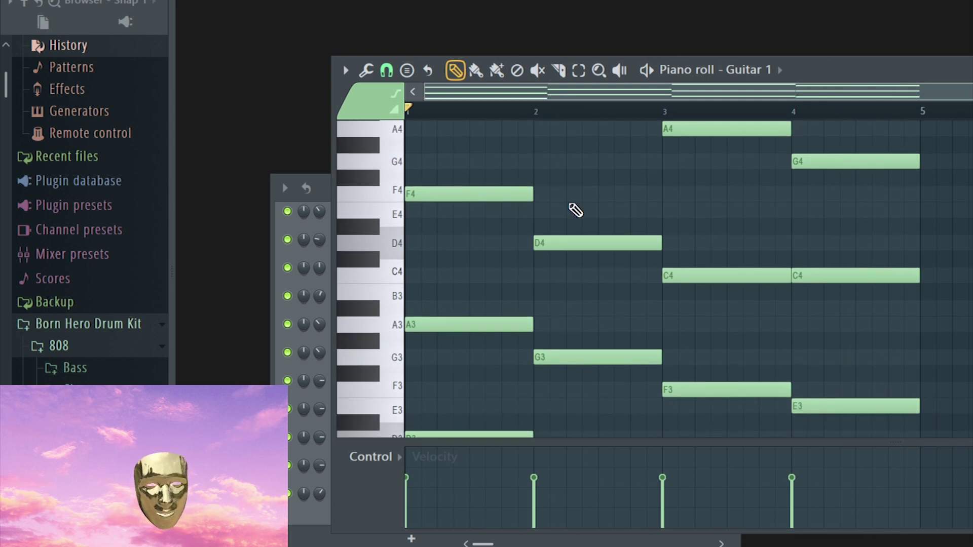
drag(516, 305, 532, 306)
drag(441, 176, 475, 176)
click(551, 245)
right_click(700, 258)
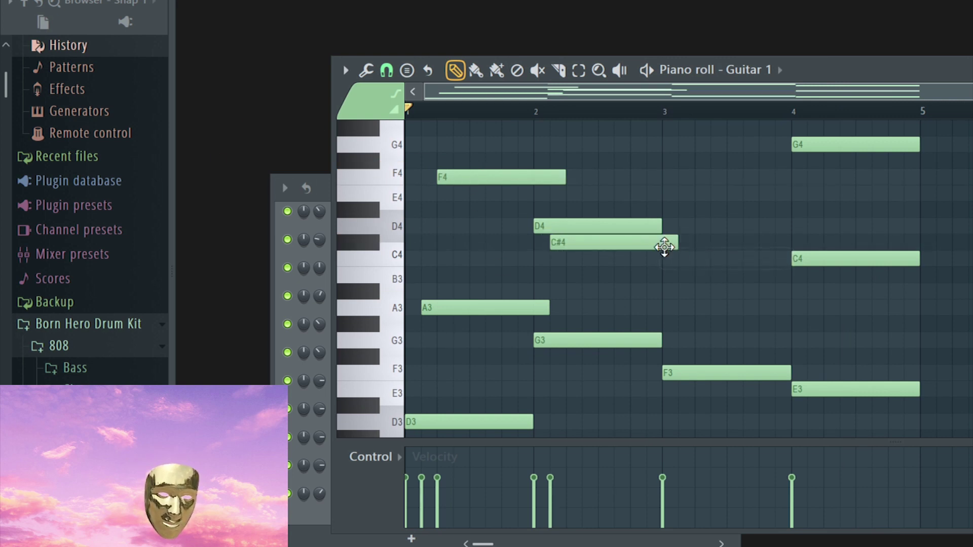
key(ctrl+z)
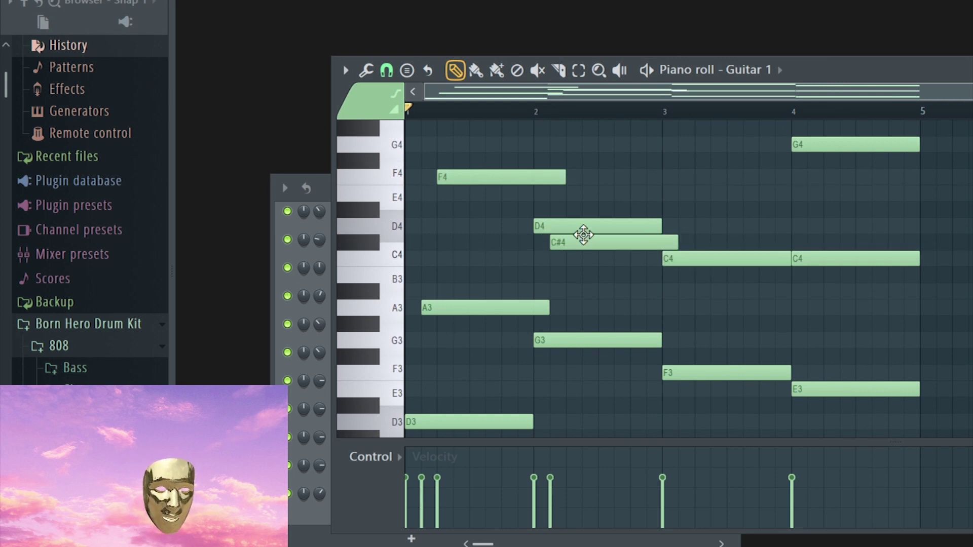
right_click(583, 238)
- Delay the D4 in bar 2 by half a beat and the A#4 by one beat
drag(584, 226, 600, 224)
scroll(603, 225, up, 4)
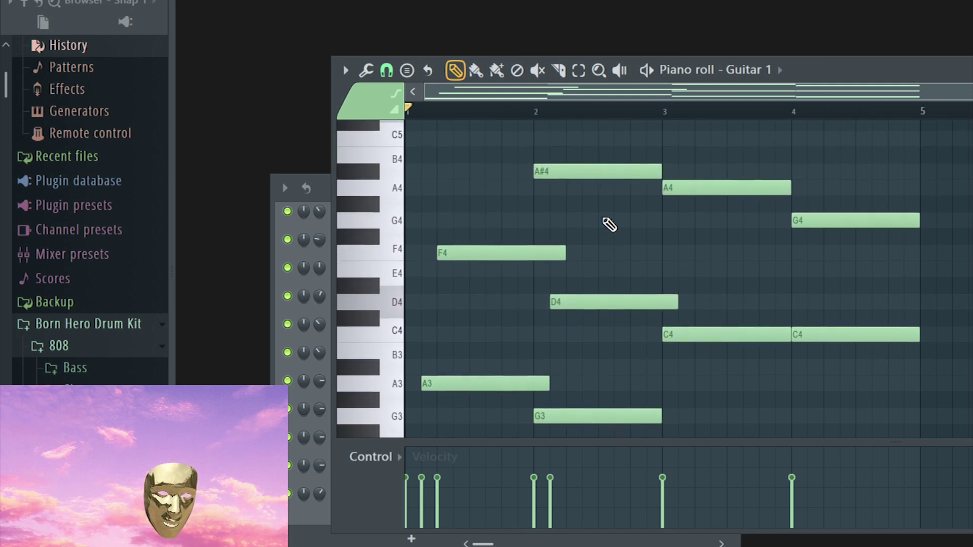
drag(587, 192, 623, 190)
- Delay the C4 notes in bars 3 and 4 by half a beat and the top notes A4 and G4 by one beat
drag(690, 356, 709, 354)
drag(718, 209, 751, 207)
scroll(801, 262, down, 2)
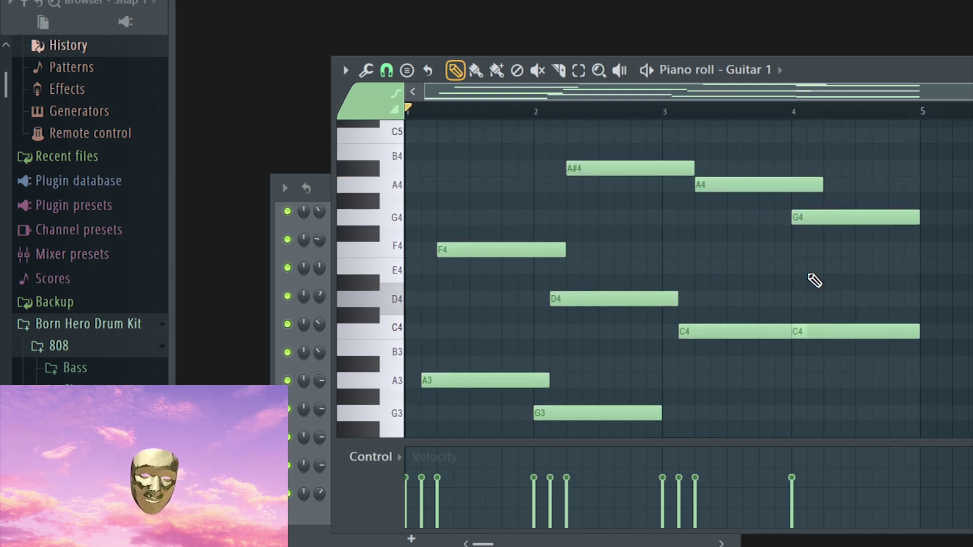
drag(836, 307, 854, 306)
drag(856, 197, 888, 195)
- Shorten the delayed middle and top notes in all four bars so each ends at its bar line
drag(562, 225, 528, 228)
drag(551, 359, 536, 358)
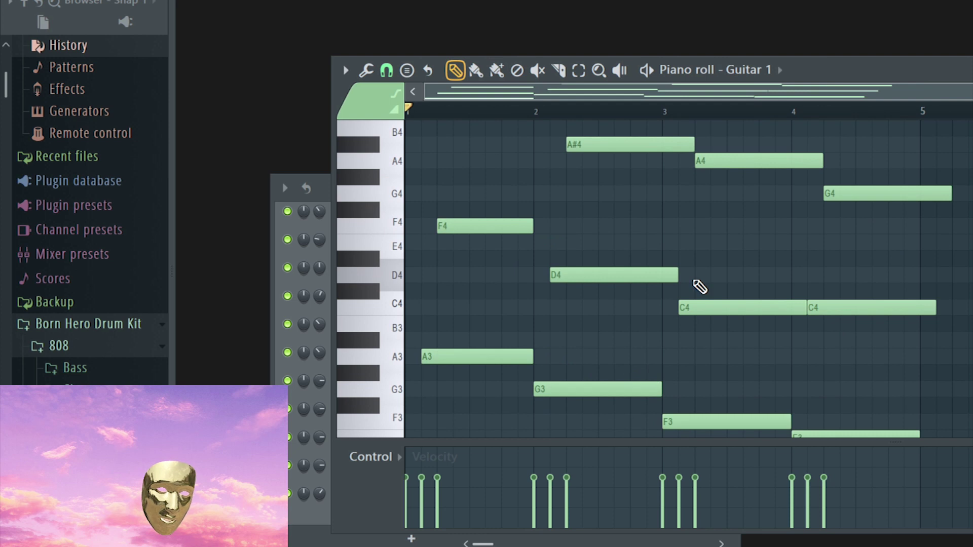
drag(692, 145, 658, 145)
drag(820, 307, 790, 308)
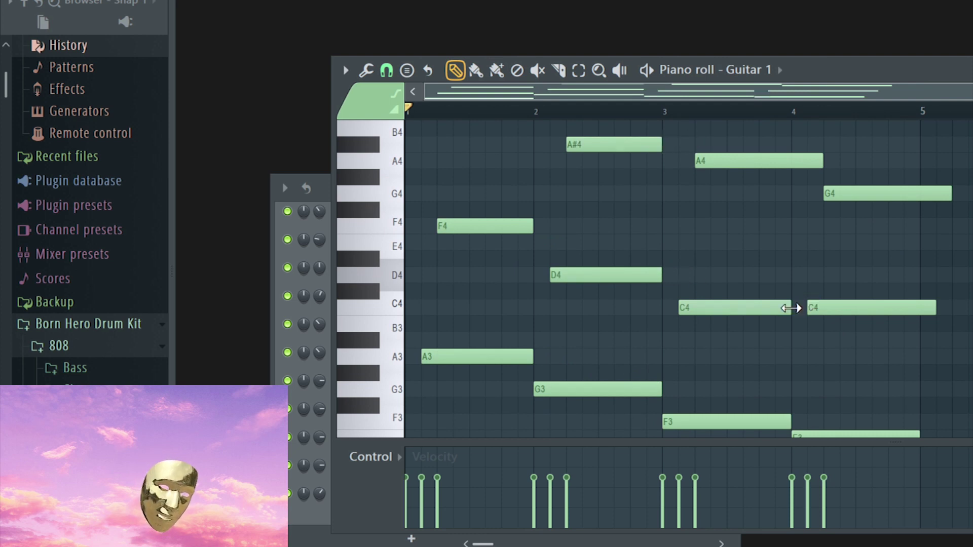
drag(822, 160, 785, 157)
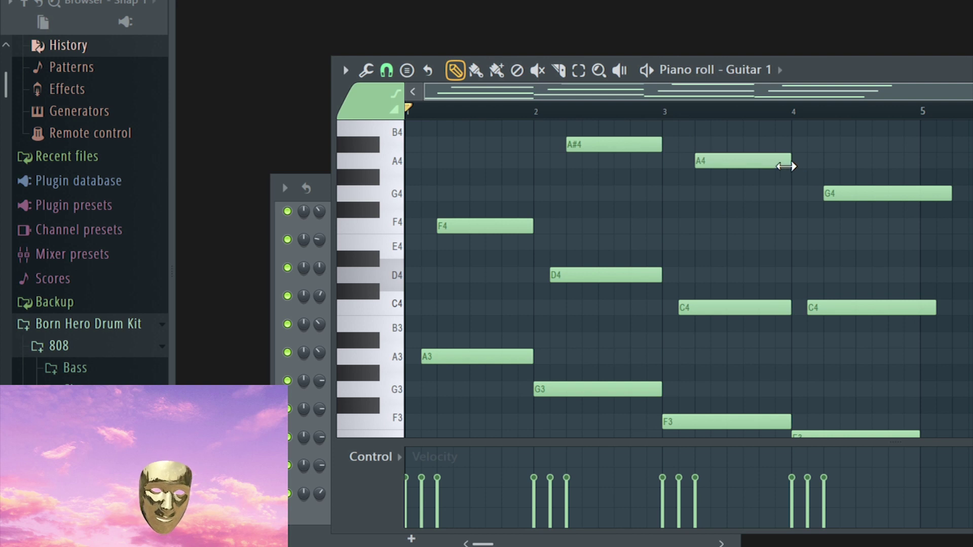
drag(935, 307, 918, 303)
drag(950, 194, 920, 194)
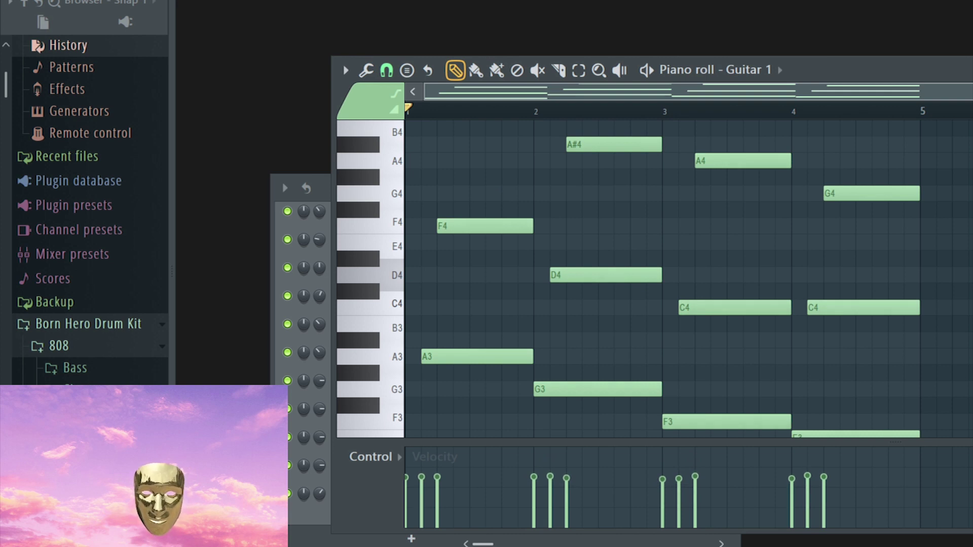
- Slightly vary the velocities of all the notes, then clear the note and time selection
scroll(628, 279, down, 3)
key(ctrl+a)
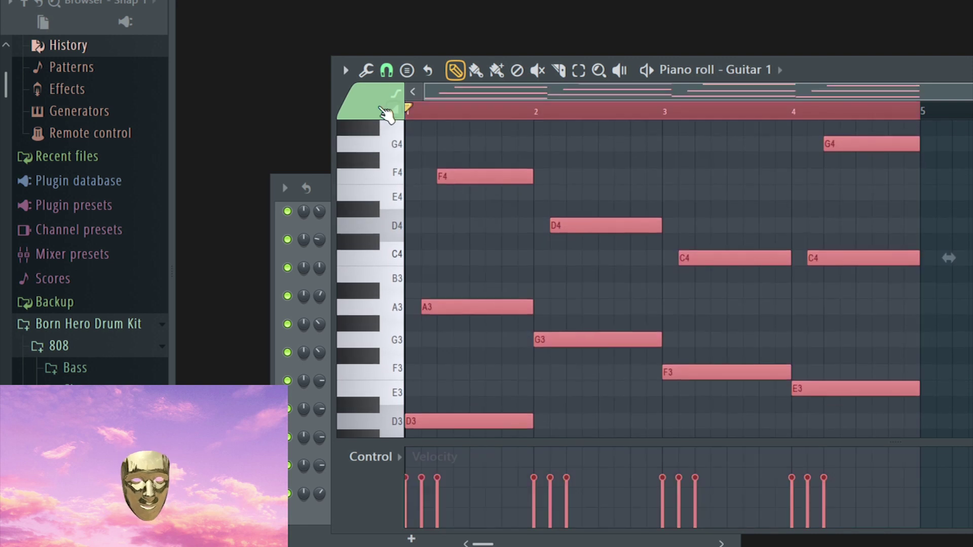
click(446, 362)
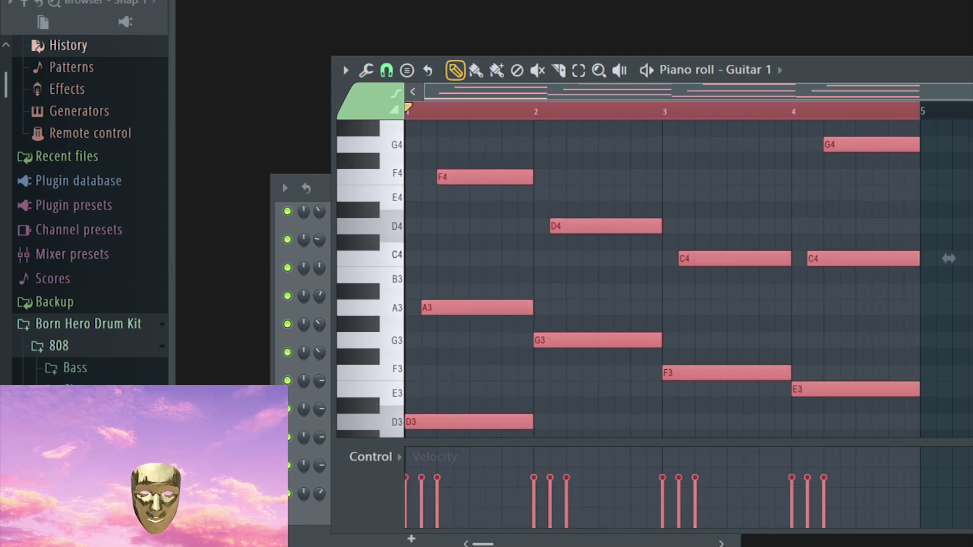
drag(948, 259, 948, 259)
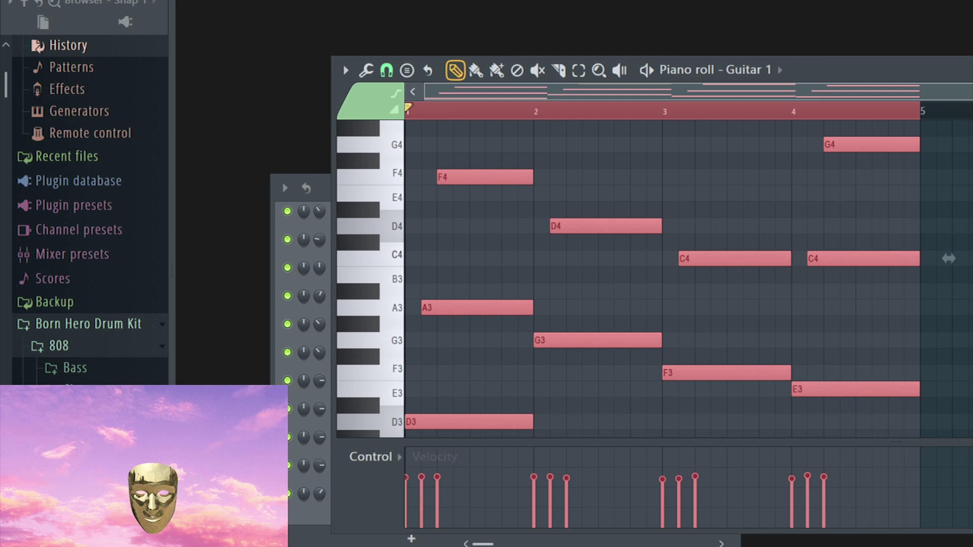
key(ctrl+d)
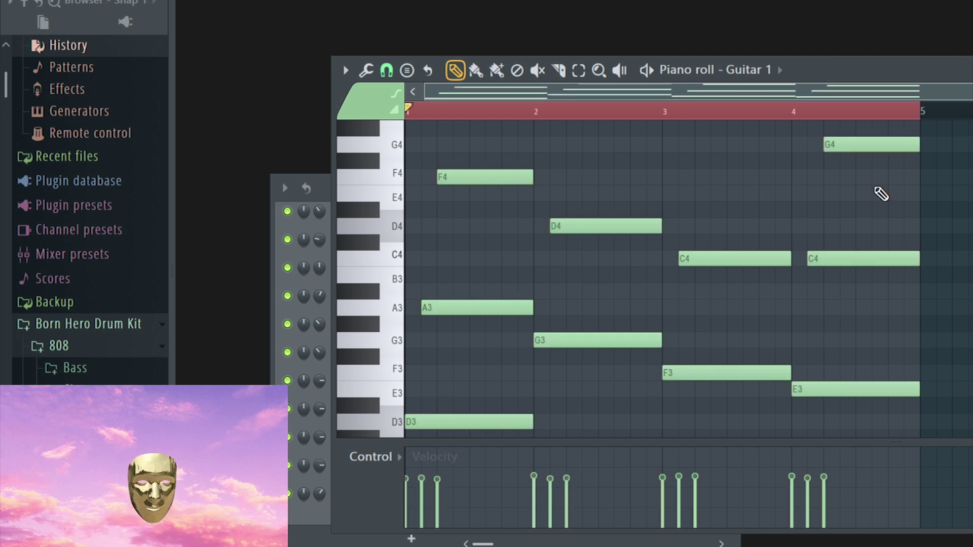
ctrl+click(872, 109)
- Play the staggered four-bar progression with its varied velocities and stop playback
scroll(496, 147, down, 5)
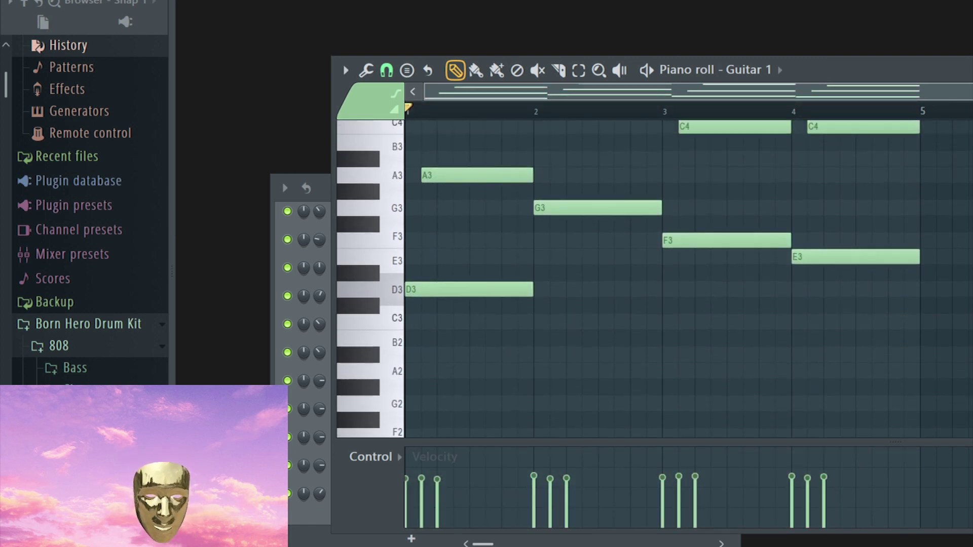
scroll(496, 147, up, 3)
key(space)
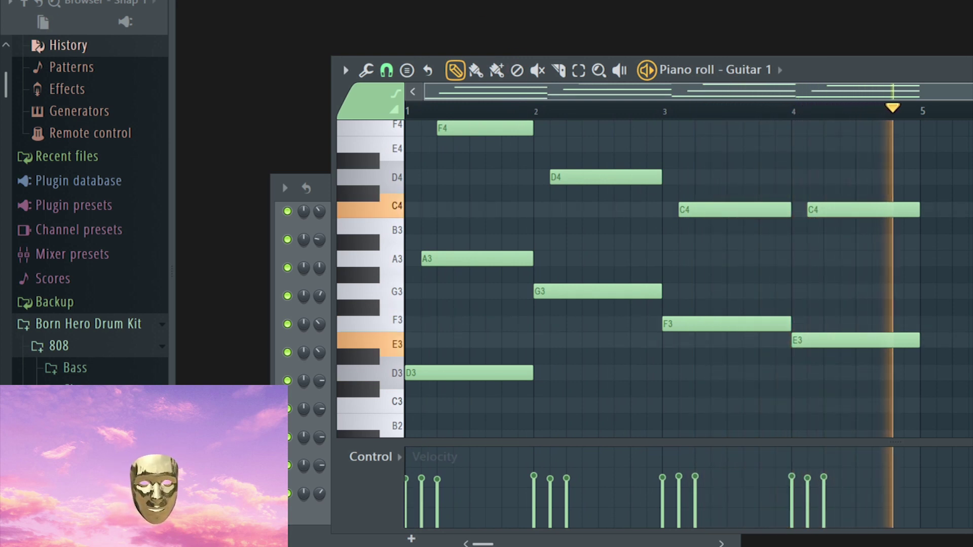
key(space)
scroll(395, 238, up, 3)
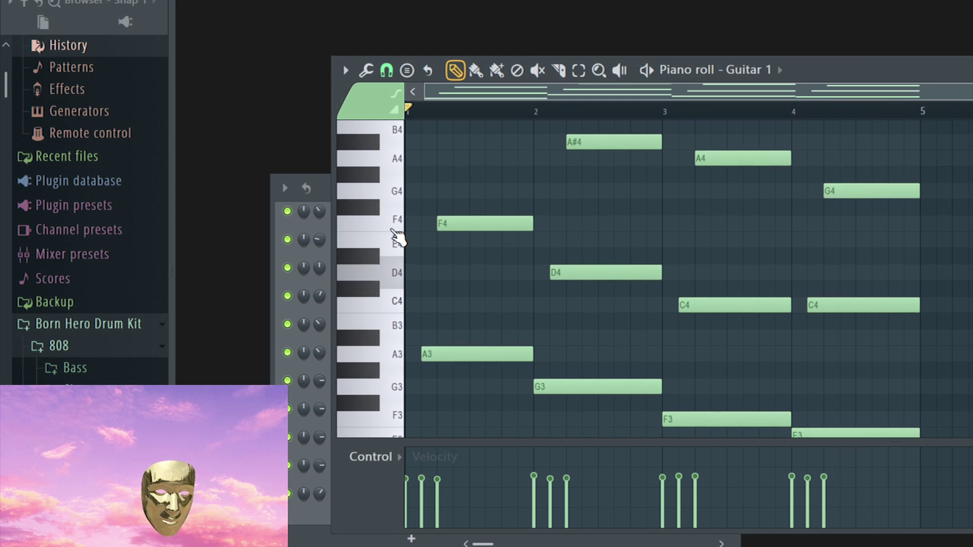
- Bring the Channel rack forward to review the guitar channels and return to the Guitar 1 piano roll
click(325, 187)
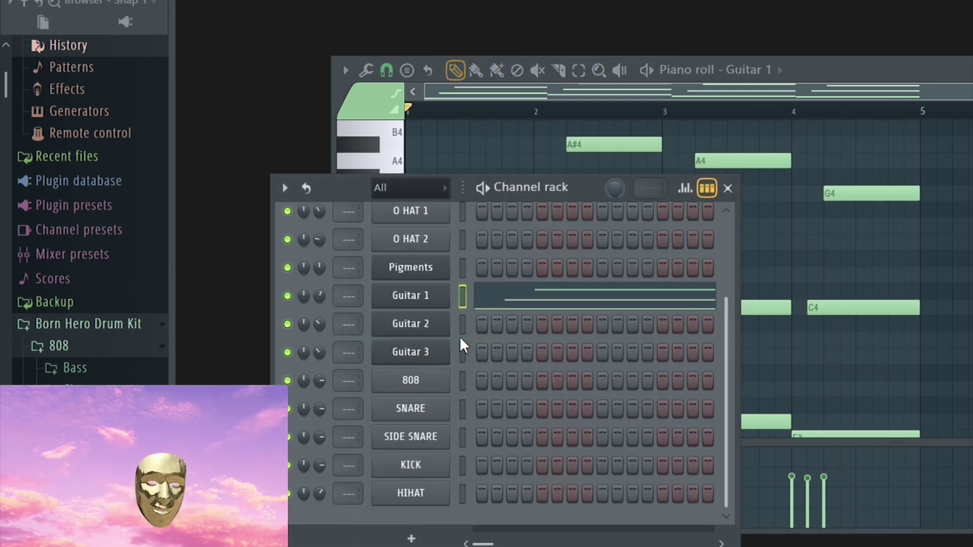
click(824, 257)
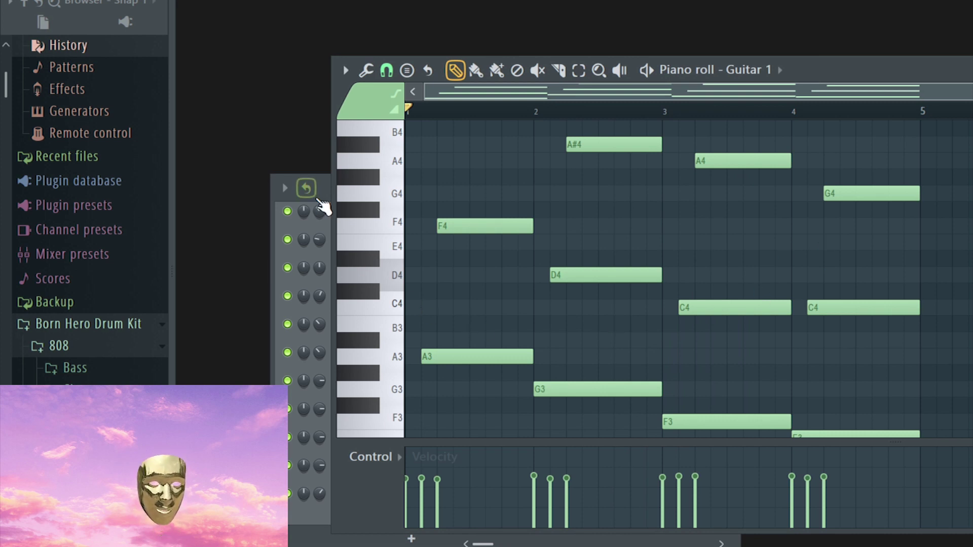
click(318, 200)
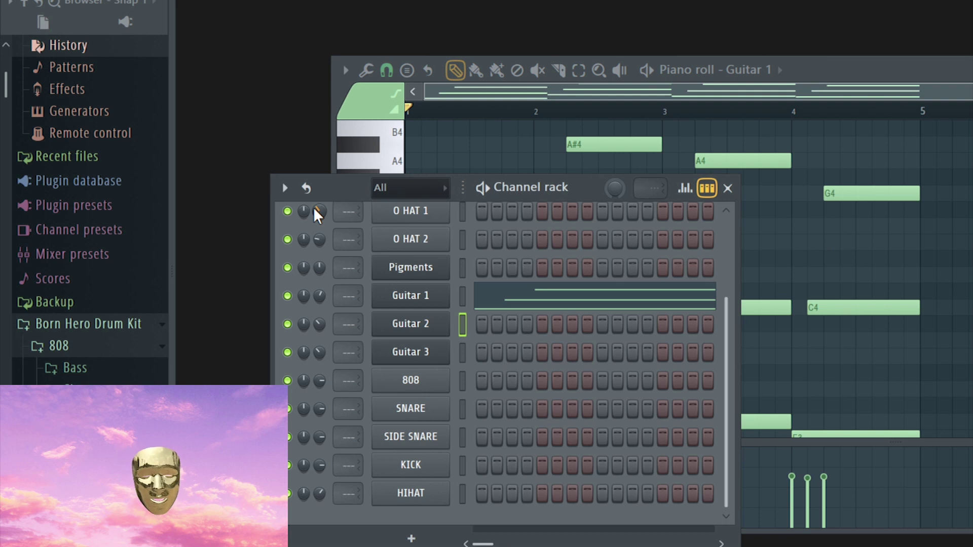
click(566, 99)
scroll(430, 216, up, 4)
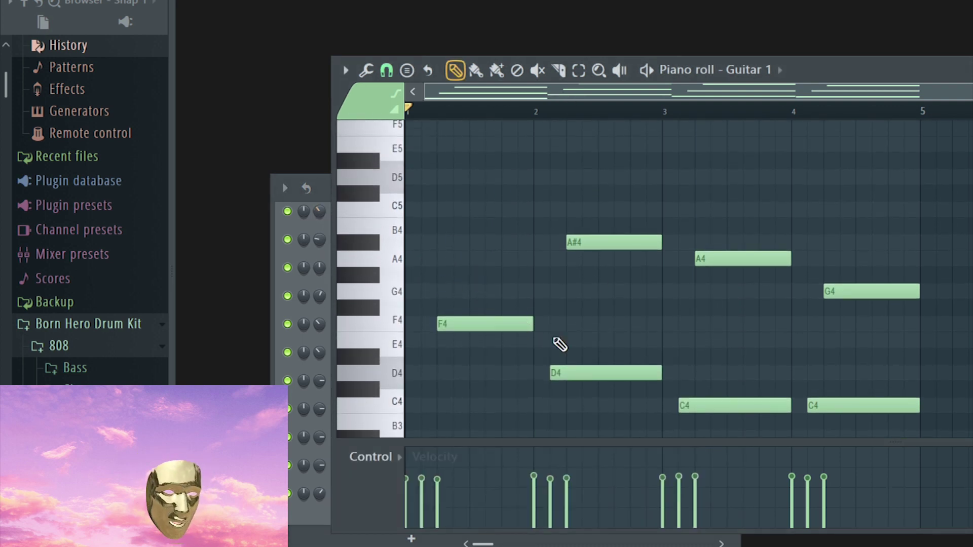
click(328, 197)
click(838, 314)
scroll(517, 324, down, 2)
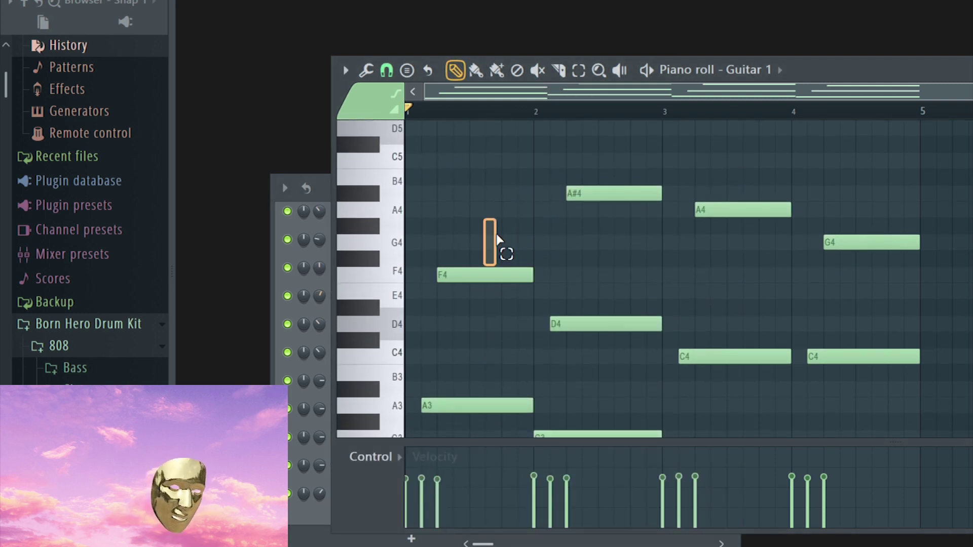
click(592, 291)
right_click(634, 291)
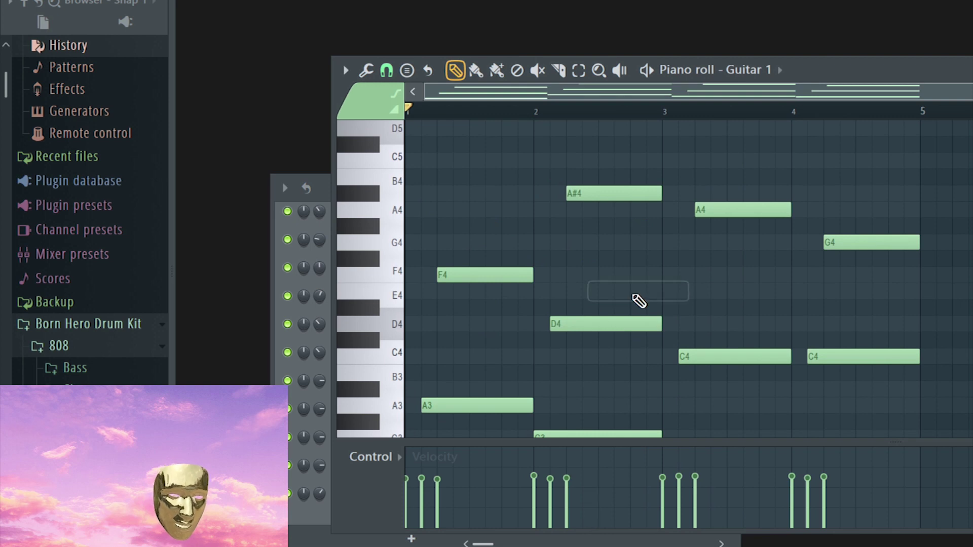
- Open the Guitar 2 piano roll and audition keys against the ghosted Guitar 1 chord notes
click(330, 181)
click(494, 323)
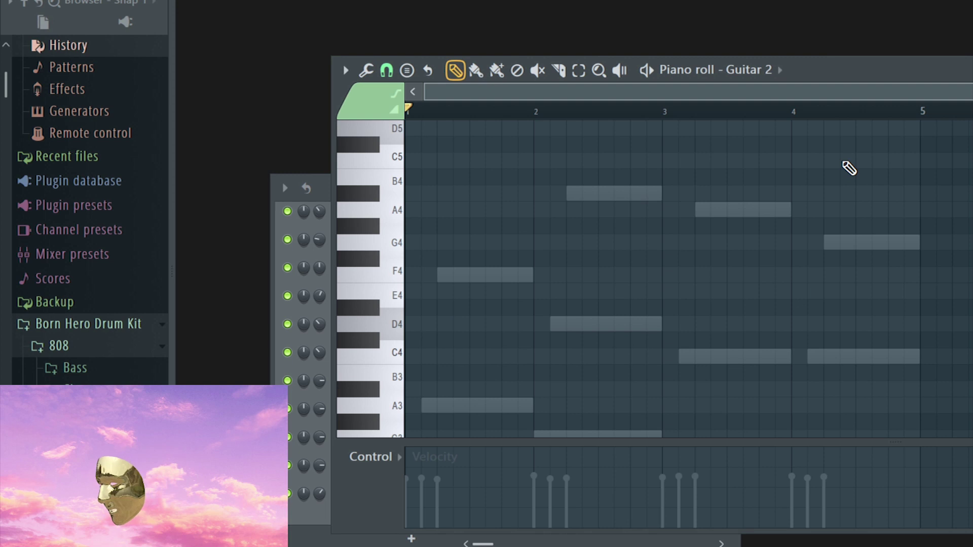
scroll(506, 332, down, 3)
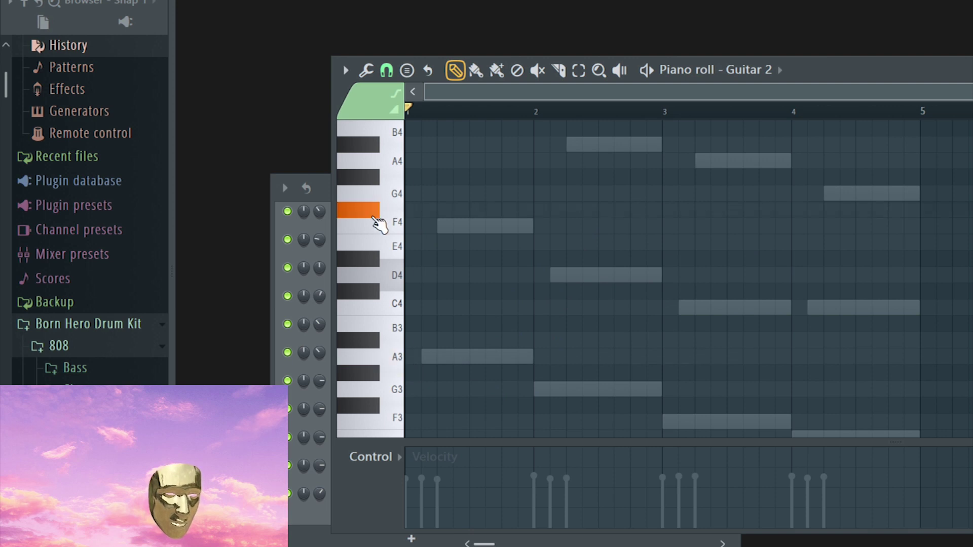
click(397, 355)
scroll(397, 365, down, 6)
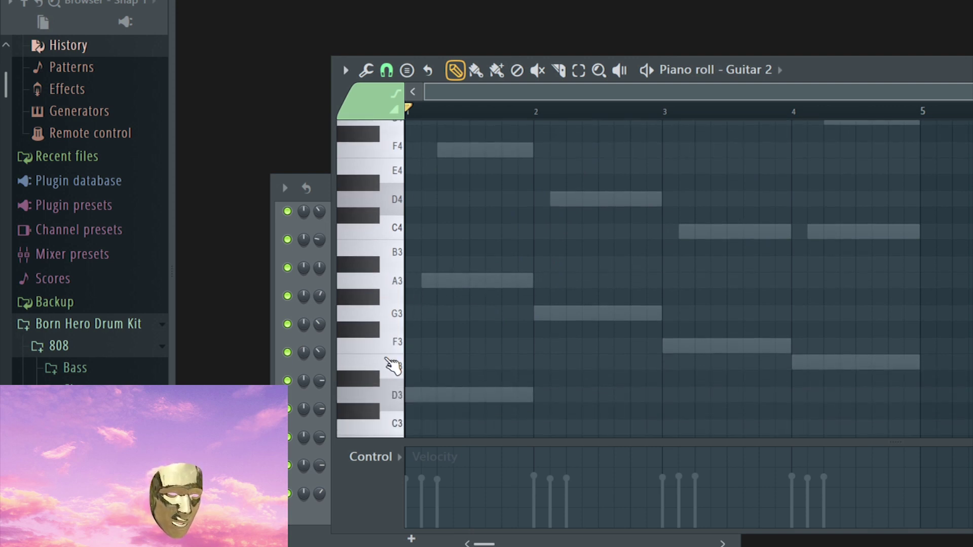
scroll(413, 143, up, 12)
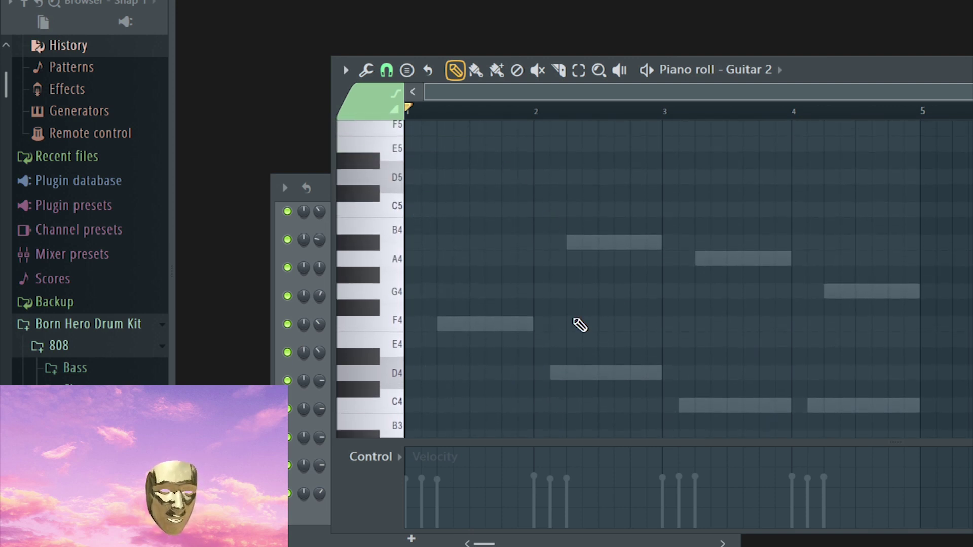
- Play the four-bar Guitar 2 melody together with the chords and stop playback
scroll(547, 277, down, 3)
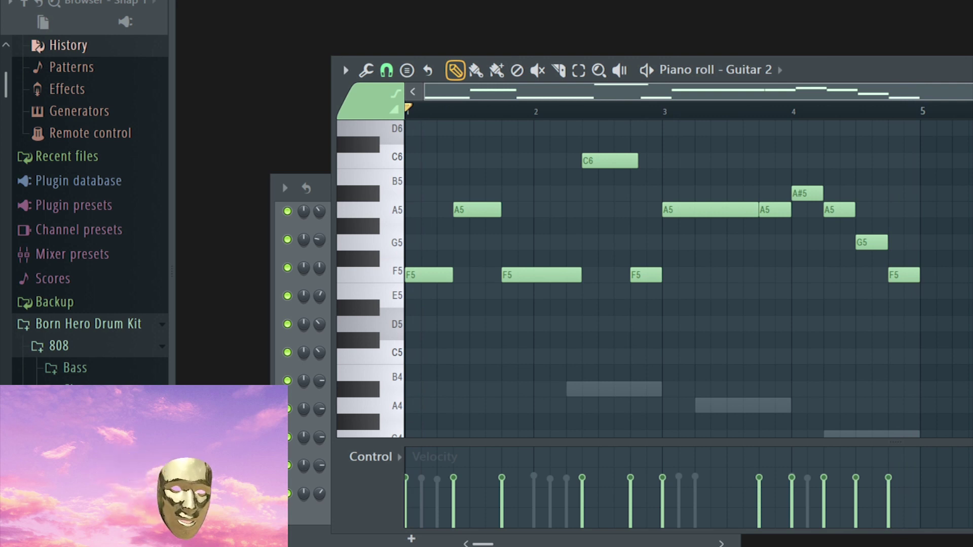
key(space)
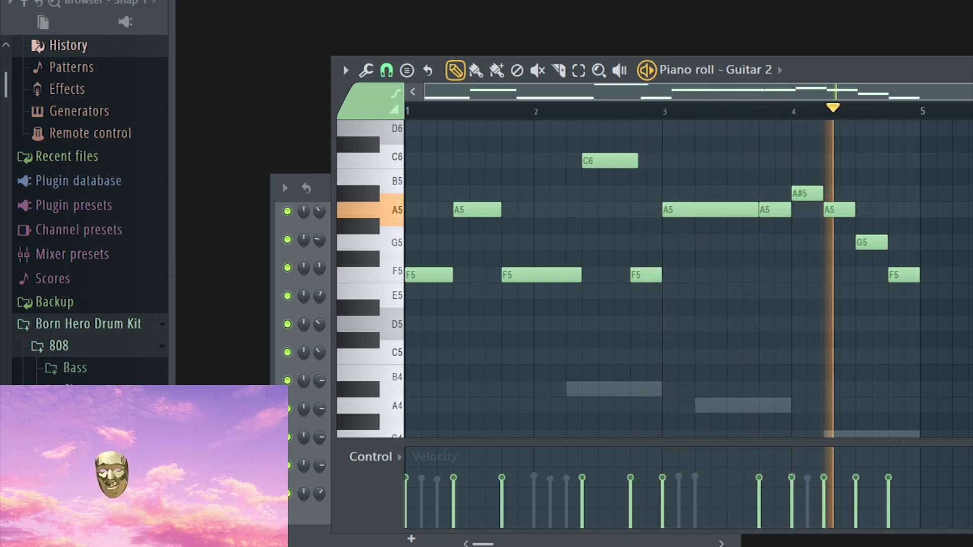
key(space)
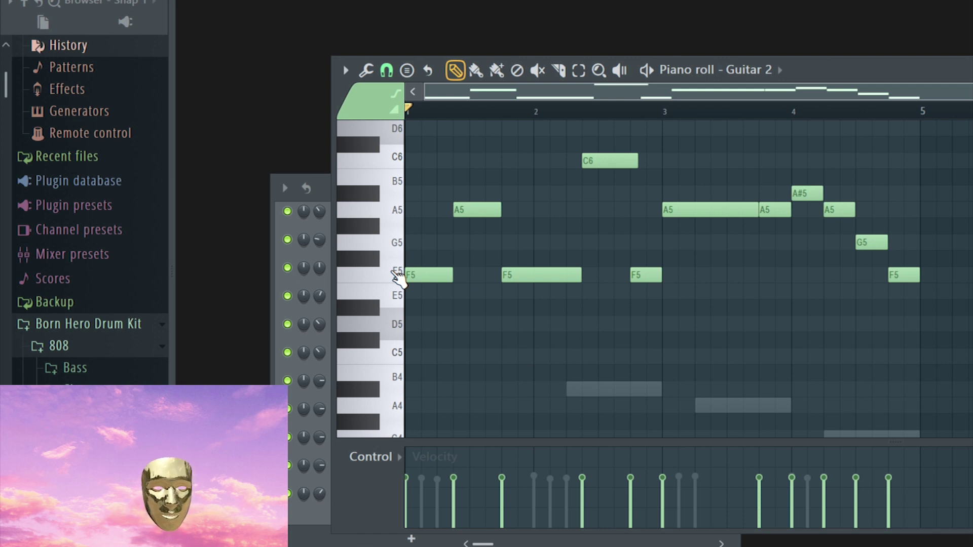
- Audition the melody's starting keys and draw a rising run of F6, G6, A6 and A#6 in bar 1 above the melody
click(395, 274)
click(387, 281)
click(392, 262)
click(387, 227)
scroll(658, 294, up, 4)
click(408, 226)
click(439, 192)
click(474, 160)
click(505, 143)
scroll(526, 175, up, 1)
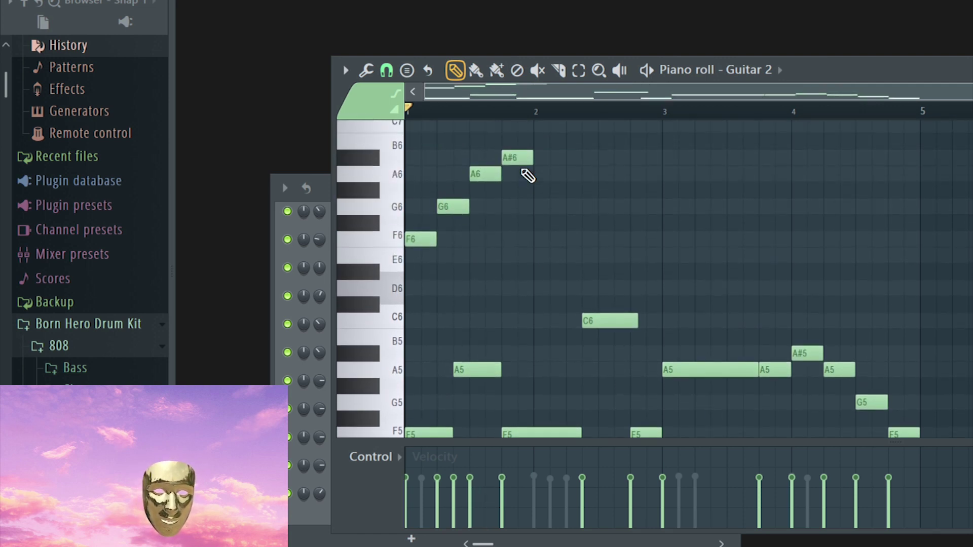
- Continue the run stepwise up to C7, down to F6, back up to C7 and down to F6 in bar 3
scroll(527, 176, up, 3)
click(528, 201)
click(545, 242)
drag(557, 274, 590, 299)
click(569, 321)
click(603, 258)
click(617, 242)
click(624, 209)
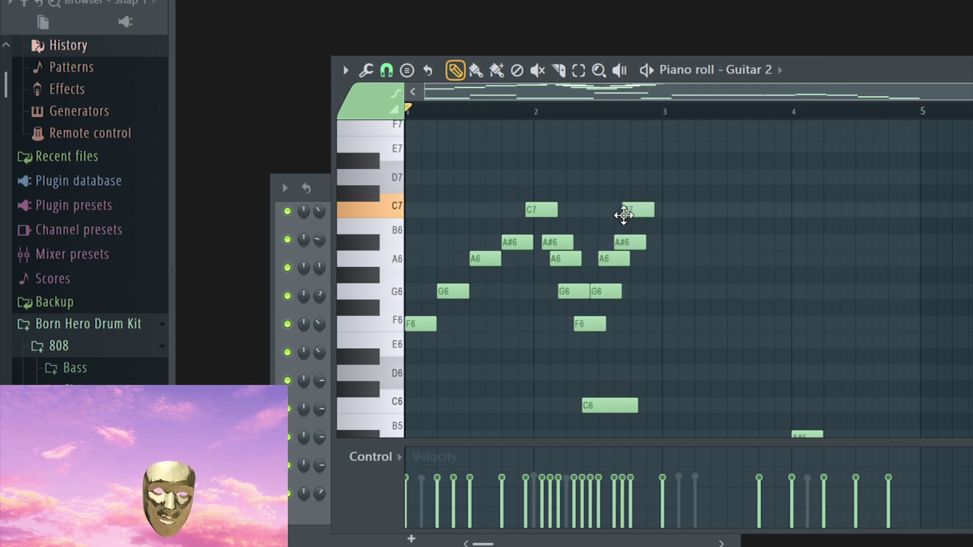
click(656, 242)
click(666, 267)
drag(667, 257, 675, 258)
click(683, 292)
click(692, 324)
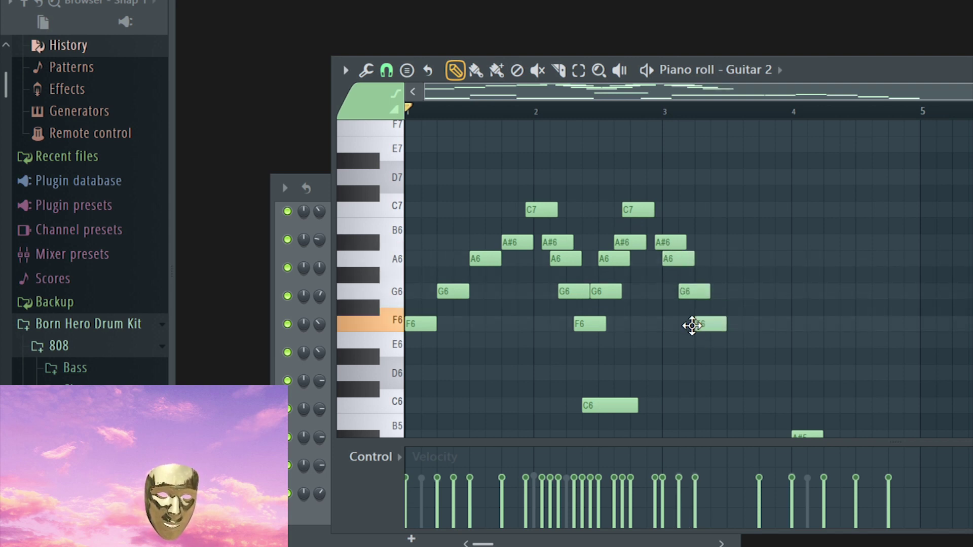
- Delete all the stepwise run notes between F6 and C7, keeping the original melody
right_click(712, 324)
right_click(638, 210)
right_click(631, 243)
right_click(670, 242)
right_click(678, 258)
right_click(693, 291)
right_click(615, 258)
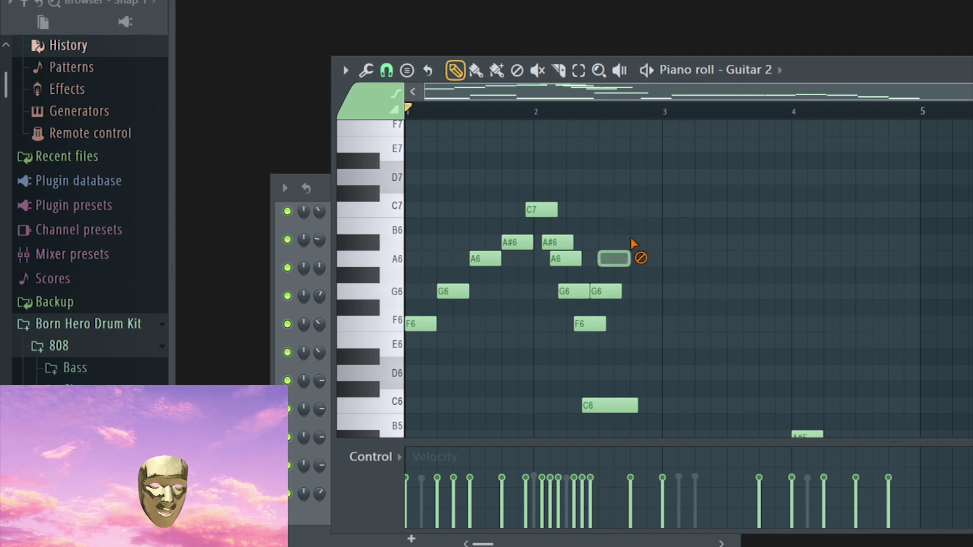
right_click(606, 292)
right_click(565, 258)
right_click(541, 210)
right_click(517, 242)
right_click(485, 258)
right_click(453, 292)
right_click(426, 324)
scroll(500, 220, down, 1)
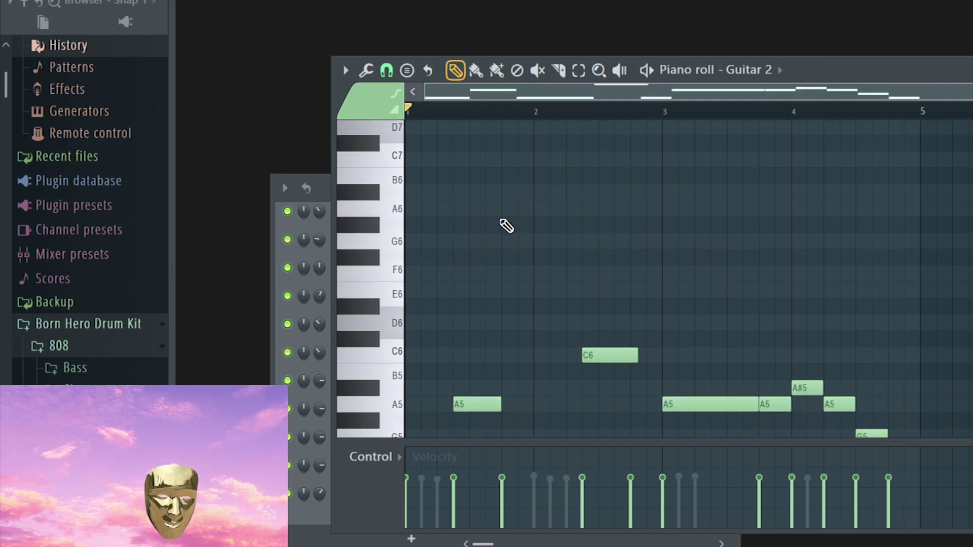
scroll(558, 264, down, 2)
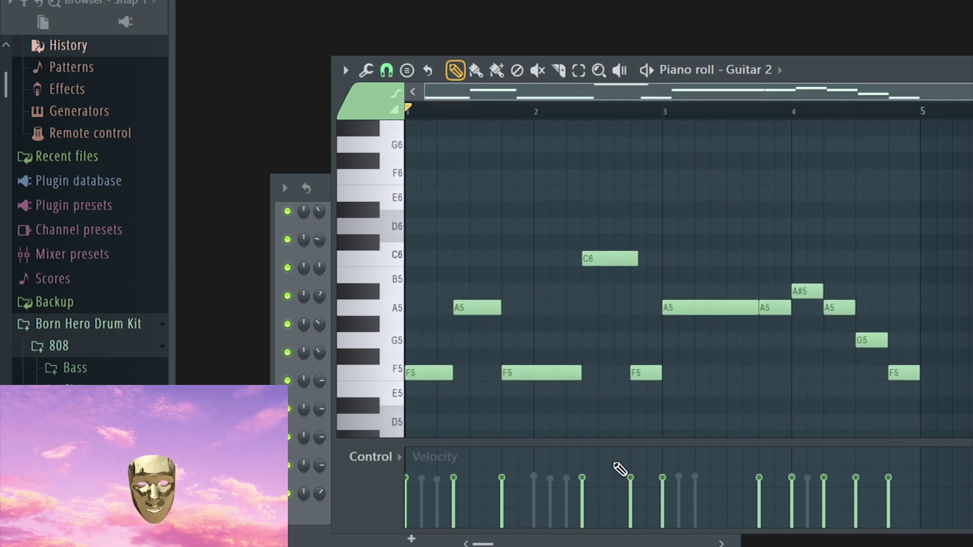
- Compare the pitches of the Guitar 2 melody with the ghosted Guitar 1 chord notes across the four bars
scroll(433, 250, down, 7)
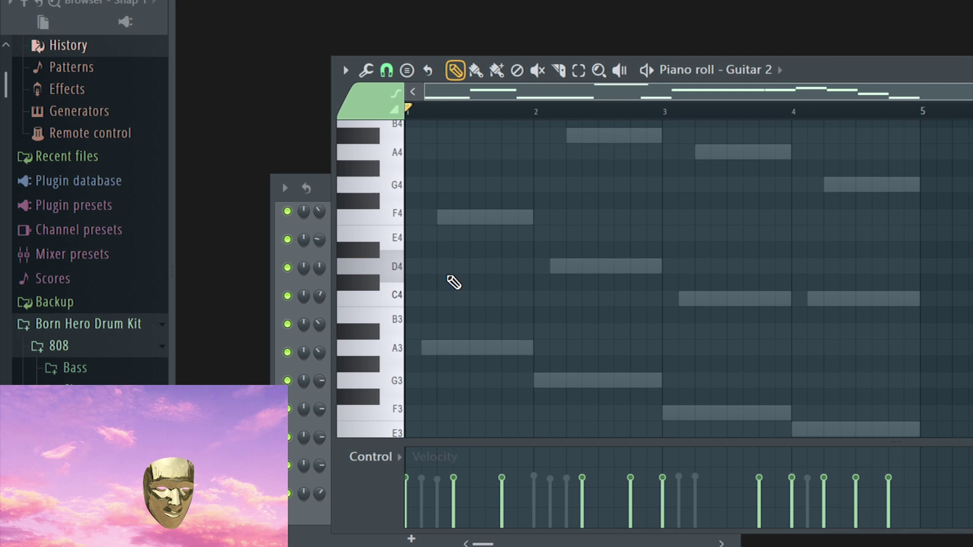
drag(416, 219, 577, 342)
scroll(539, 415, up, 2)
scroll(463, 263, down, 2)
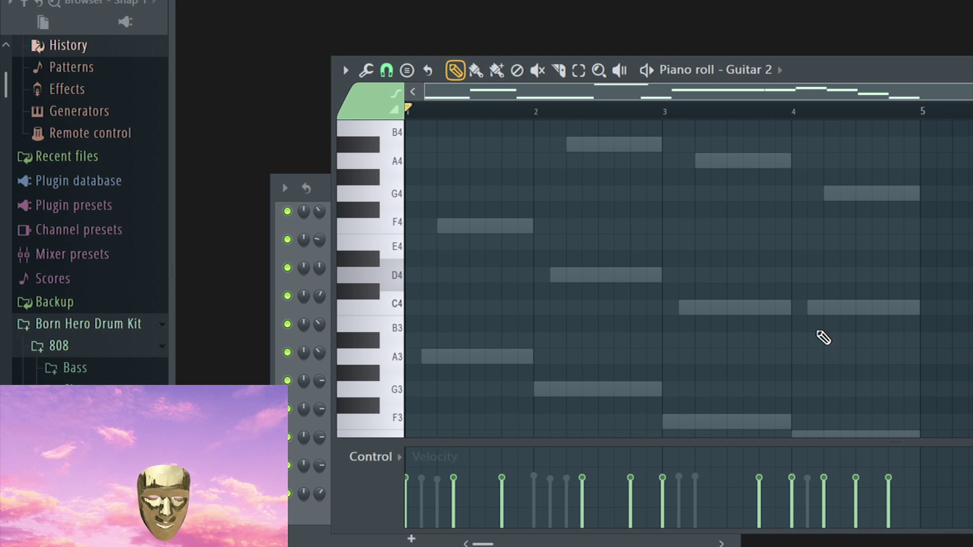
scroll(954, 278, down, 1)
scroll(571, 278, up, 7)
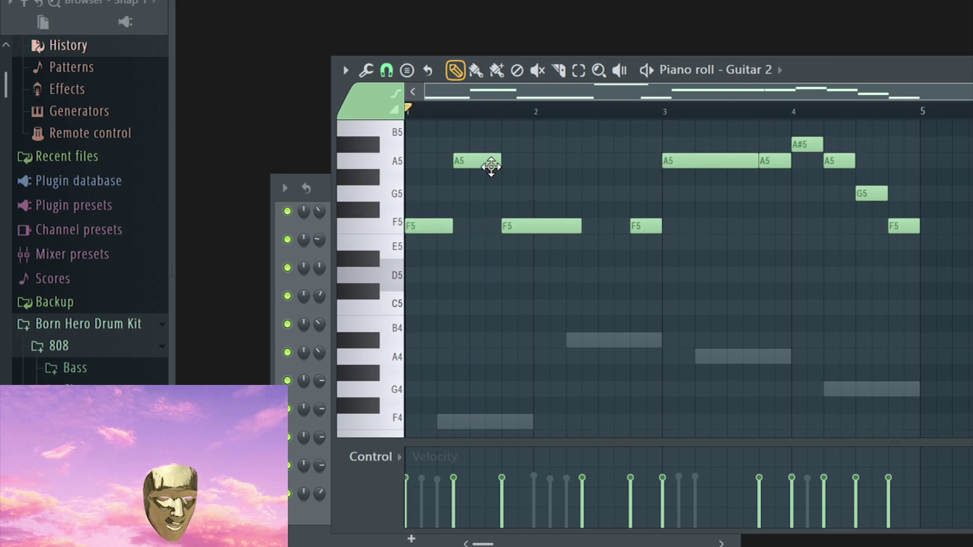
scroll(571, 278, down, 8)
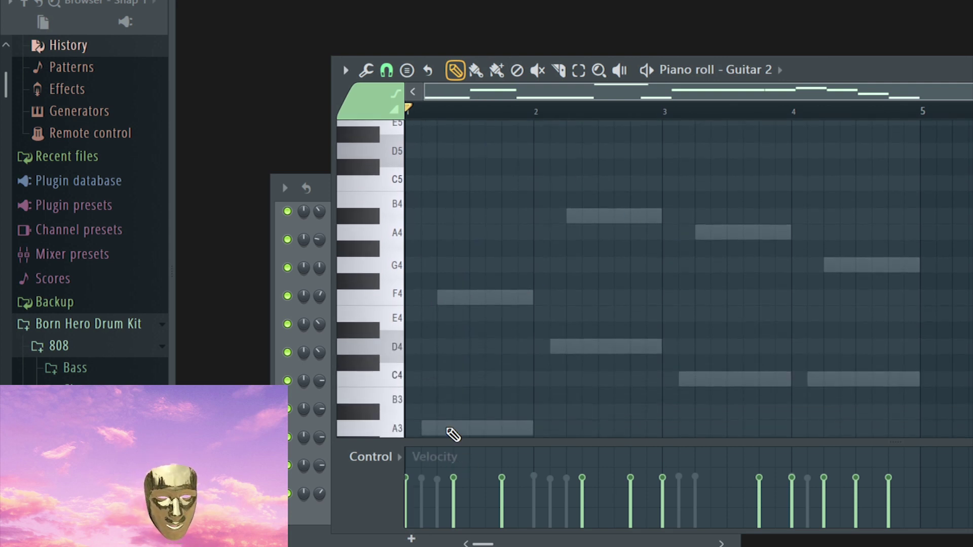
scroll(450, 306, up, 5)
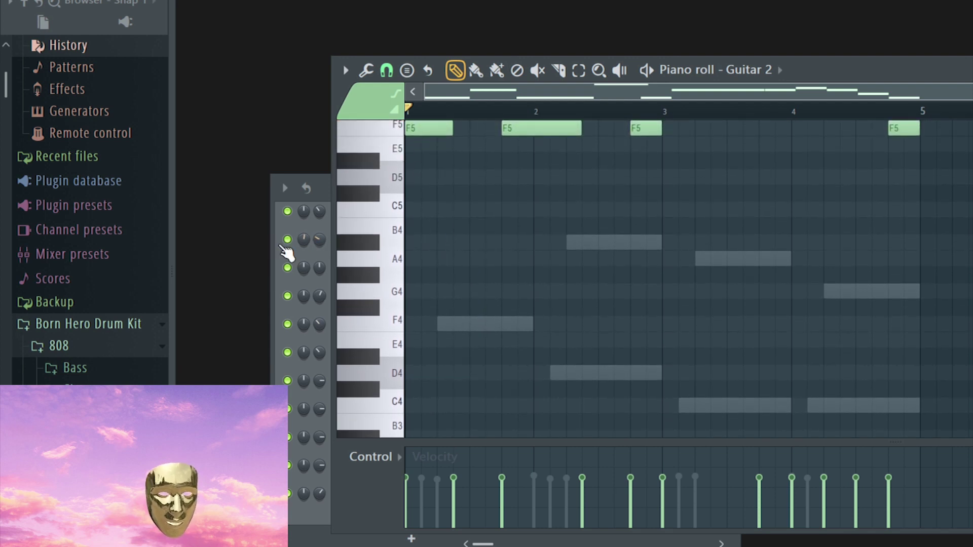
scroll(403, 139, up, 1)
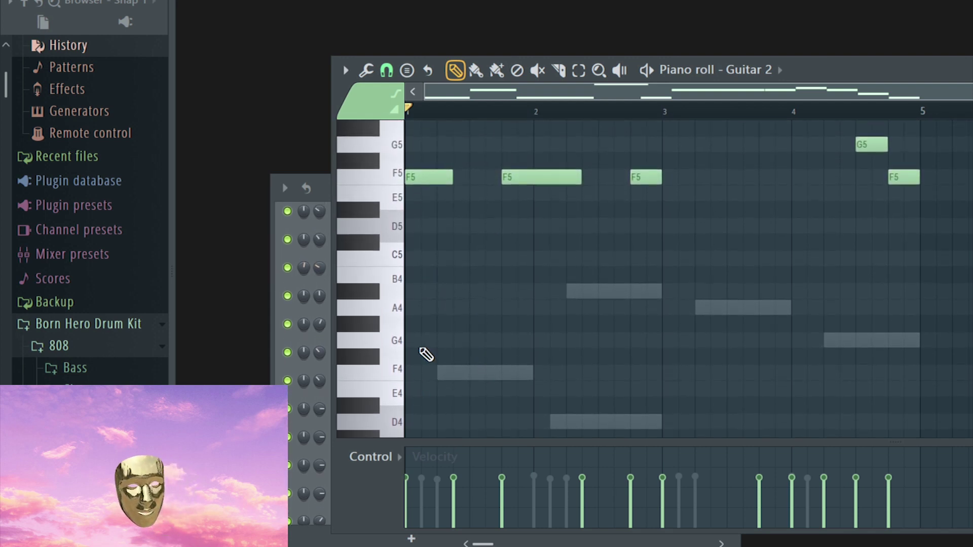
scroll(486, 241, up, 3)
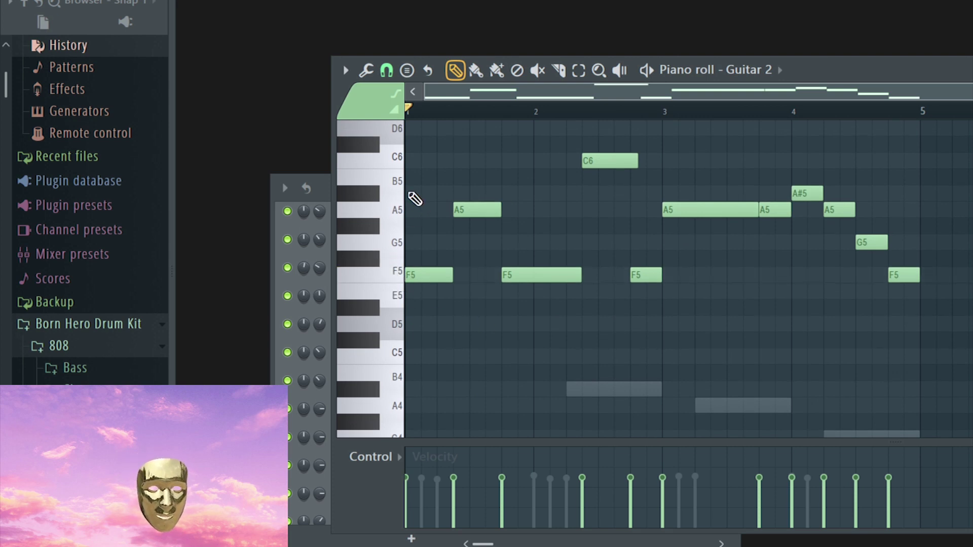
- Fill the Pigments piano roll with four bar-long block chords on D4, G4, F4 and E4, an octave above the Guitar 1 chords
click(972, 69)
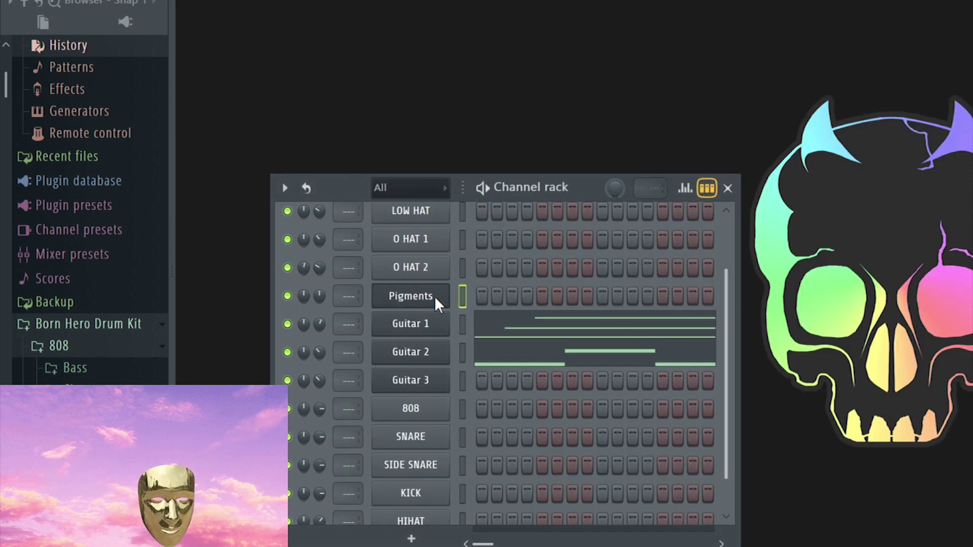
key(F7)
scroll(581, 282, down, 8)
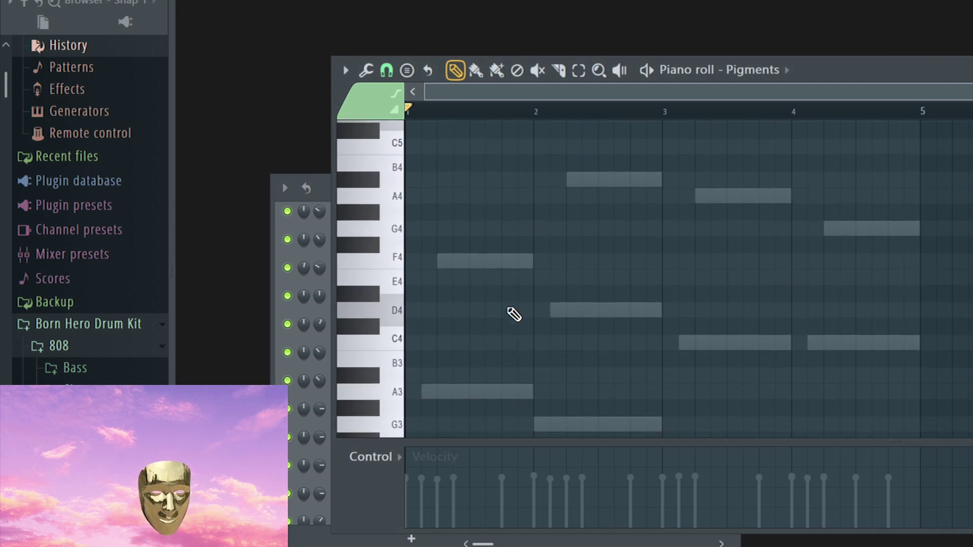
mouse_move(521, 332)
mouse_down()
mouse_move(358, 332)
mouse_move(419, 318)
mouse_move(536, 326)
mouse_up()
scroll(358, 332, down, 5)
drag(551, 245, 537, 244)
click(670, 275)
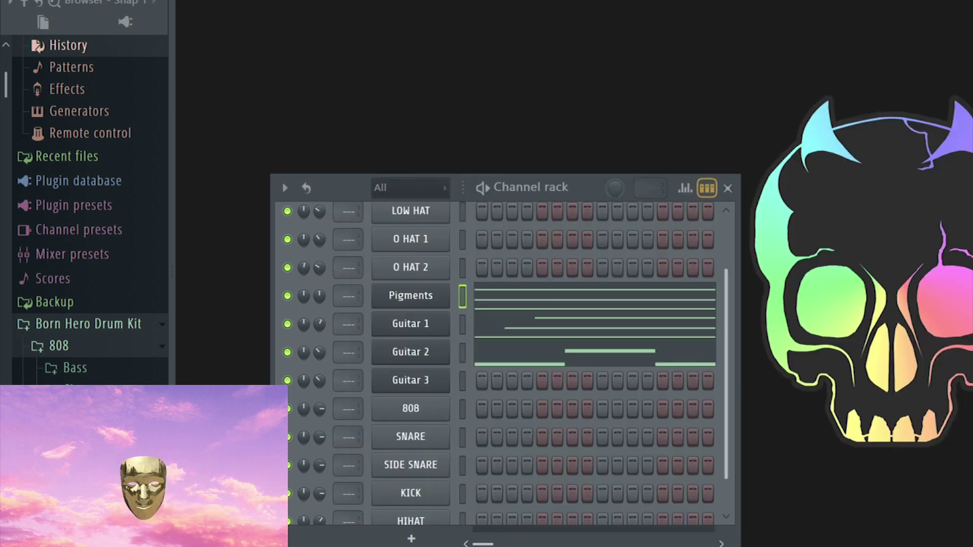
click(430, 299)
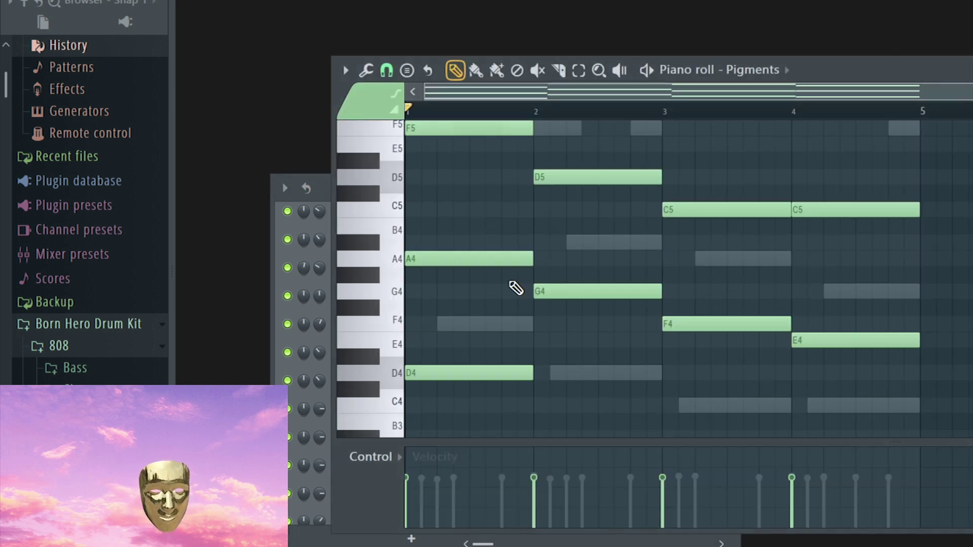
- Play the layered pattern, lower the Pigments channel volume and raise the Guitar 2 volume
key(space)
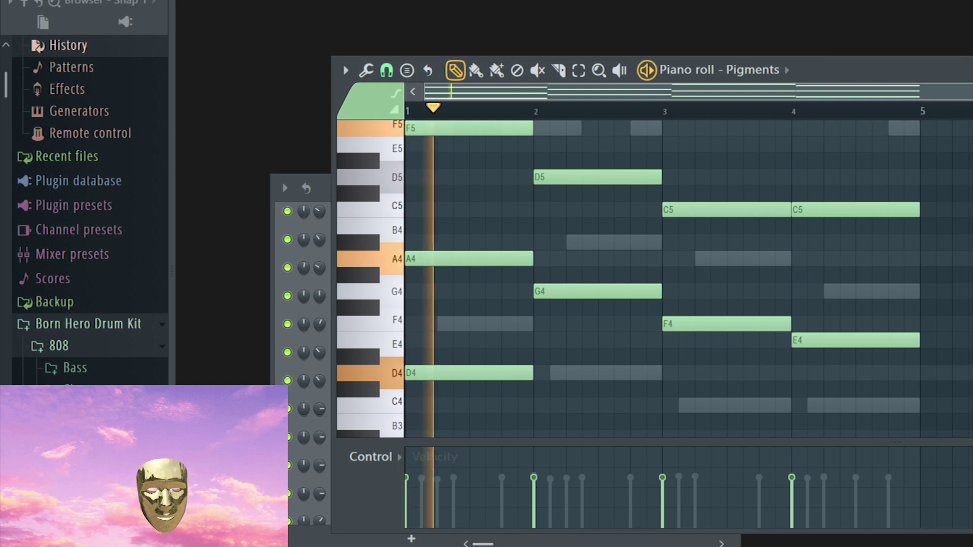
key(F7)
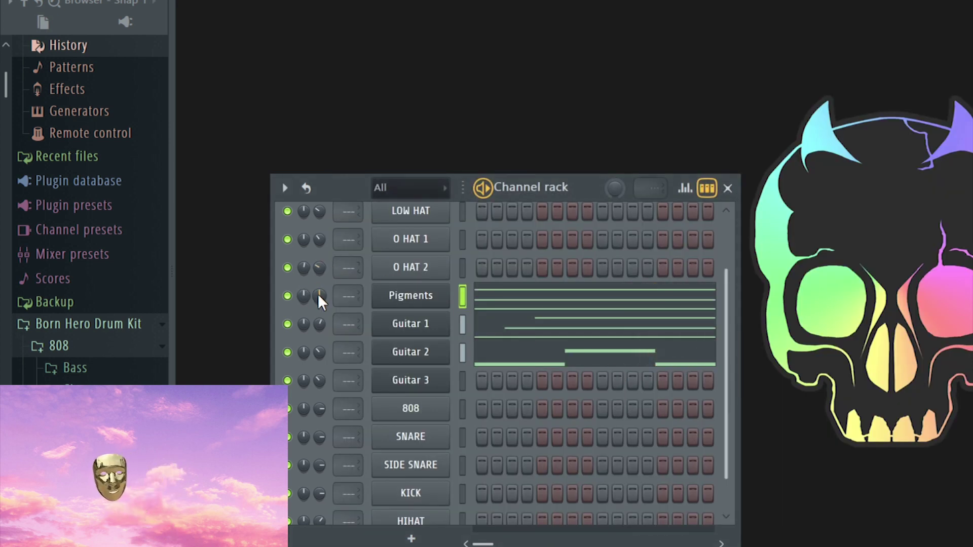
drag(317, 356, 318, 349)
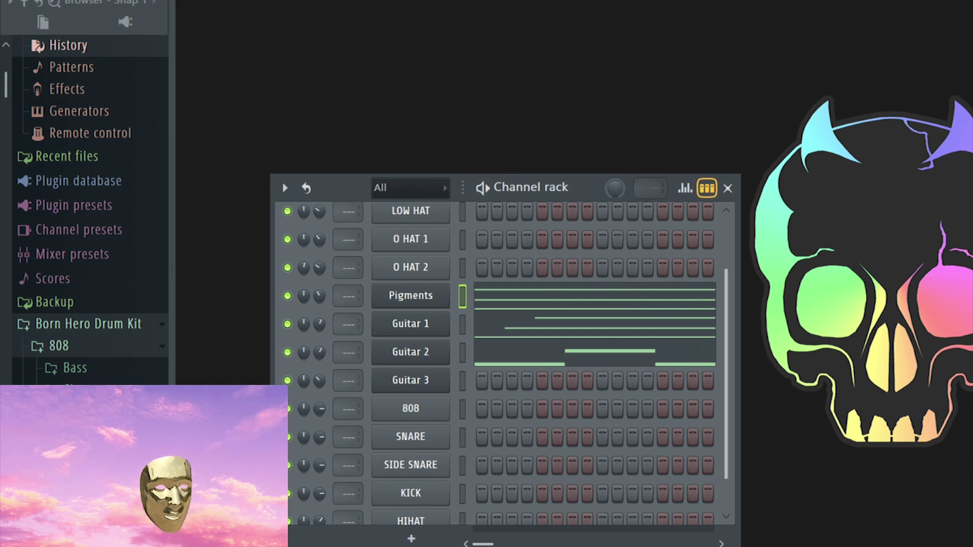
- Write a four-bar 808 bassline of short notes on the chord roots D5, G5, F5 and E5, one root per bar
scroll(516, 412, down, 1)
click(462, 381)
key(F7)
scroll(517, 258, down, 5)
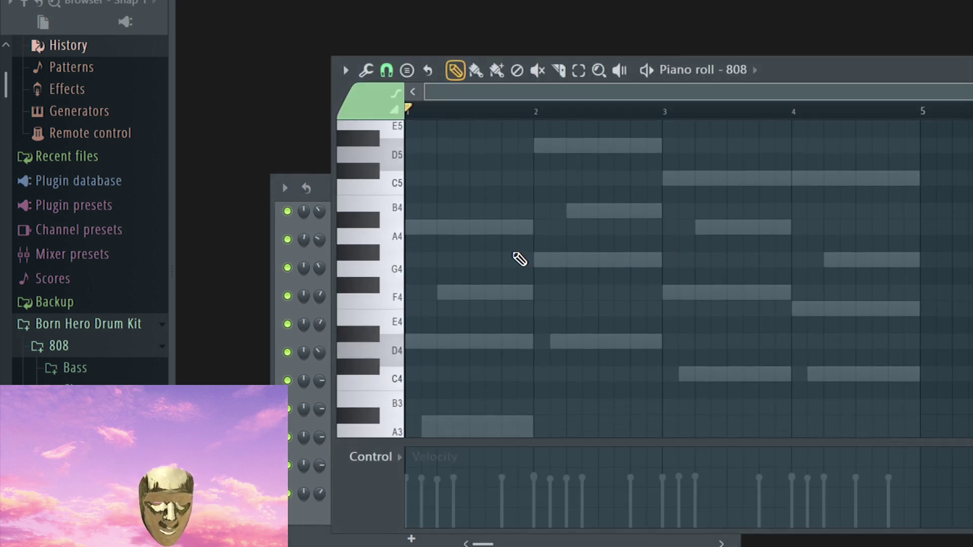
scroll(398, 304, up, 5)
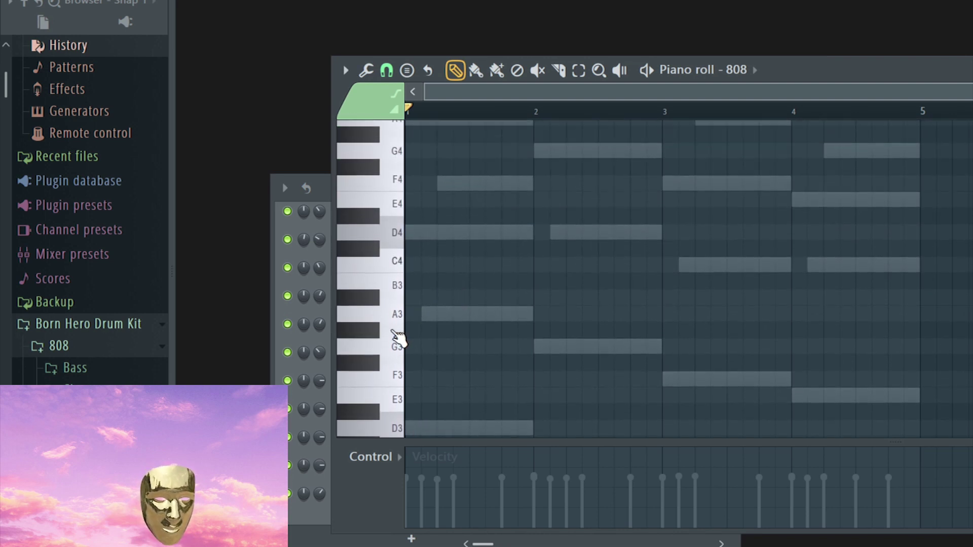
click(408, 176)
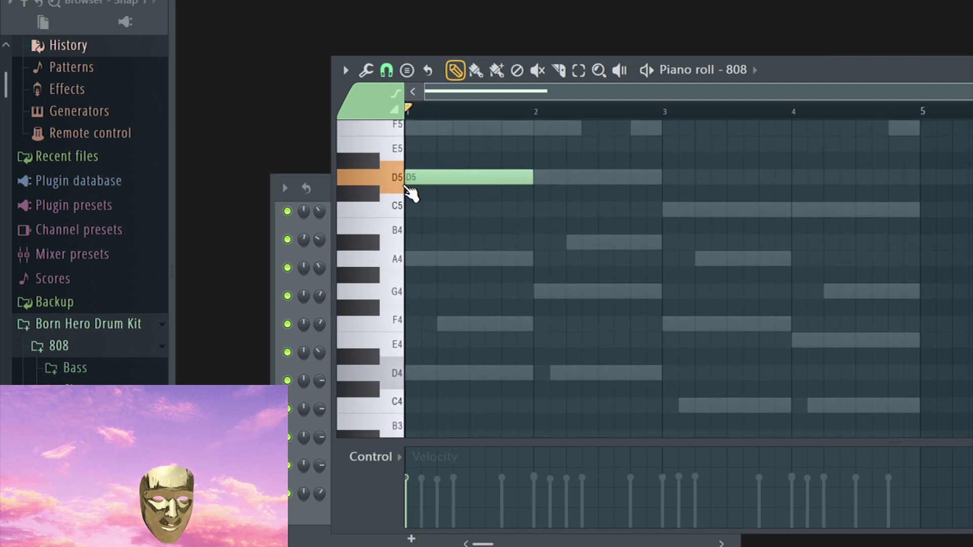
- Place a short C5 snare hit halfway through each of the four bars at maximum velocity
scroll(458, 385, down, 2)
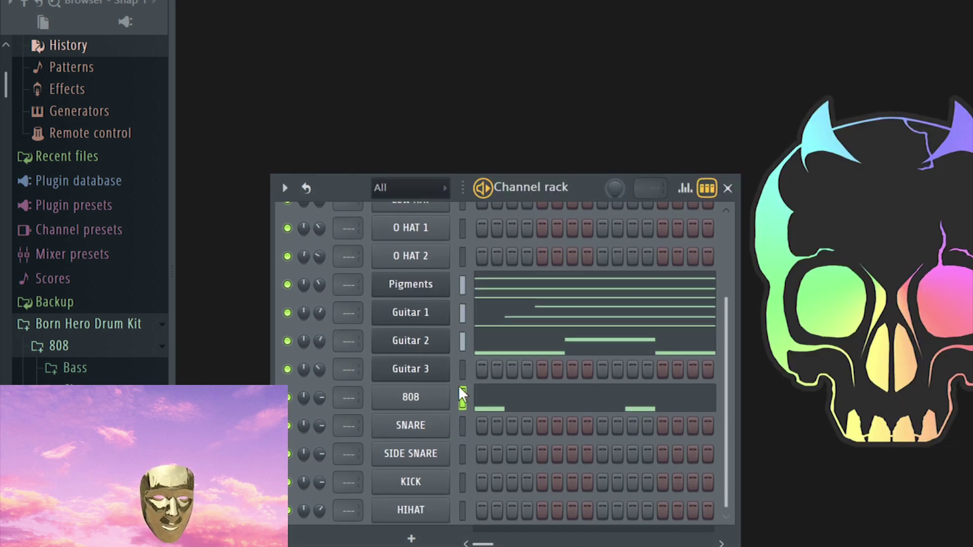
click(461, 410)
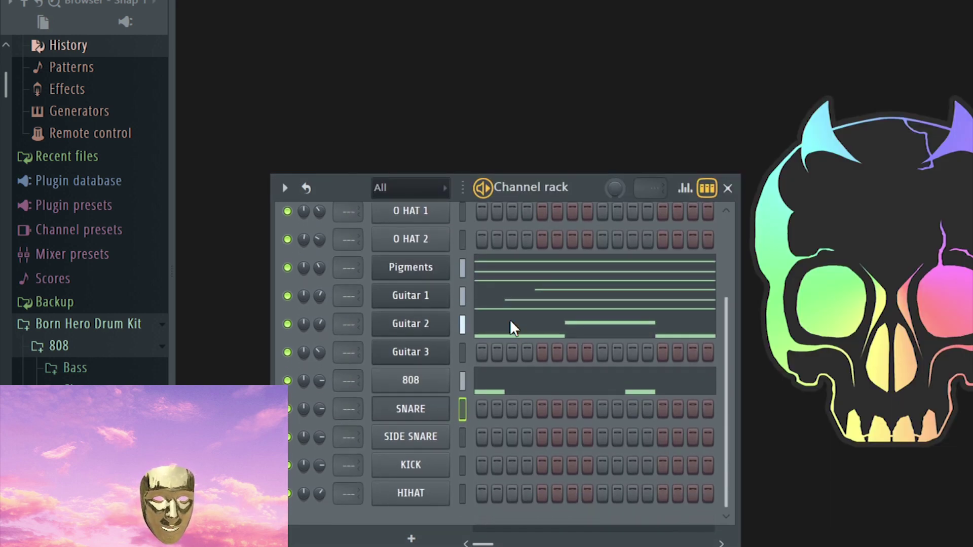
key(F7)
click(476, 258)
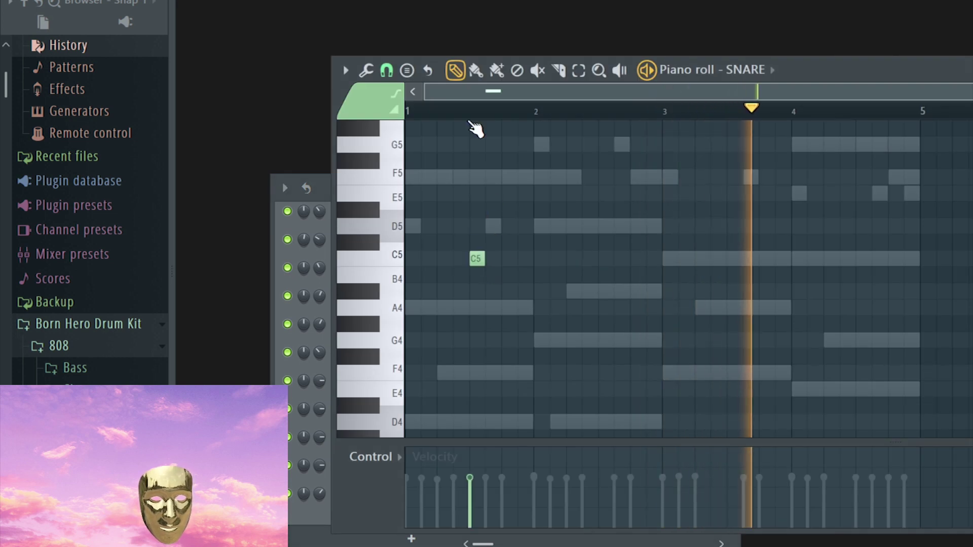
click(602, 257)
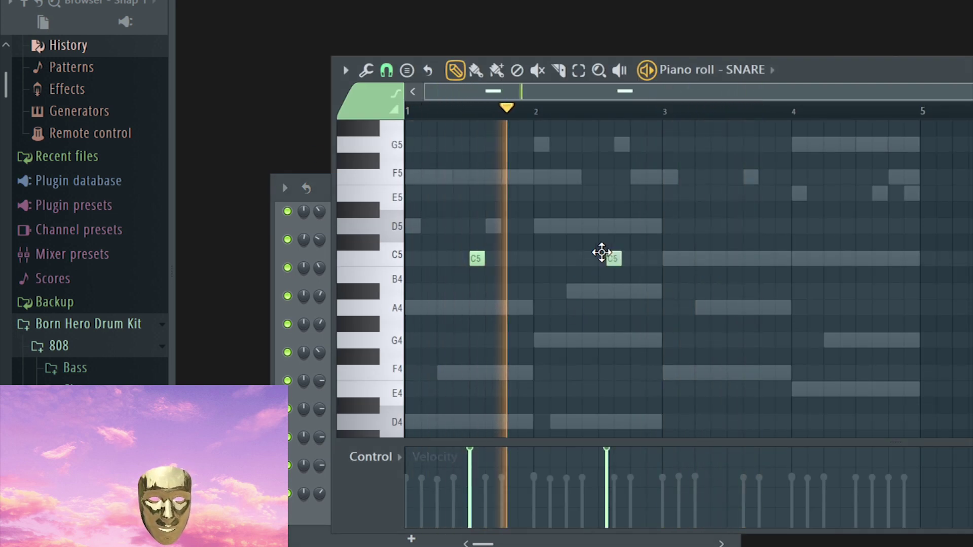
click(733, 259)
click(861, 259)
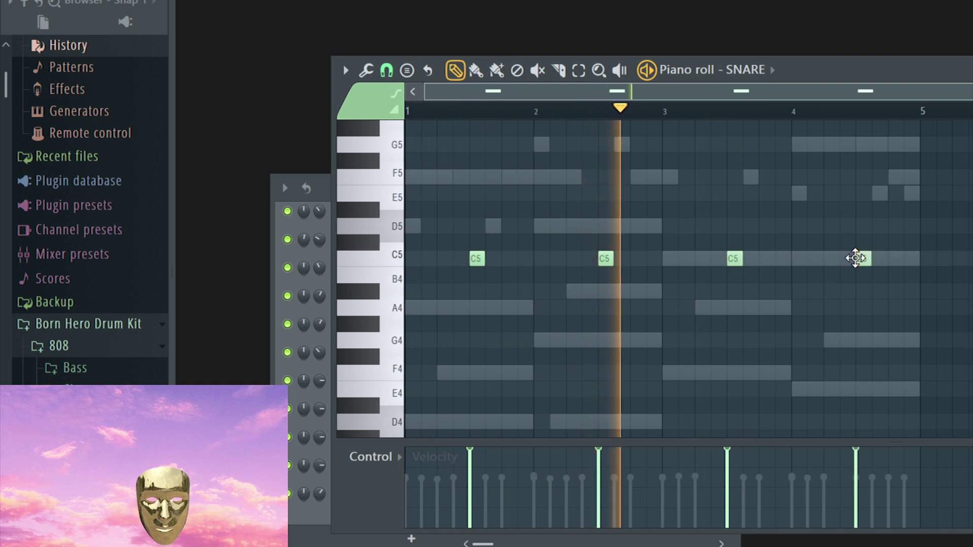
- Review the 808 notes during playback, and lower the 808 and SNARE channel volumes
key(Escape)
click(446, 379)
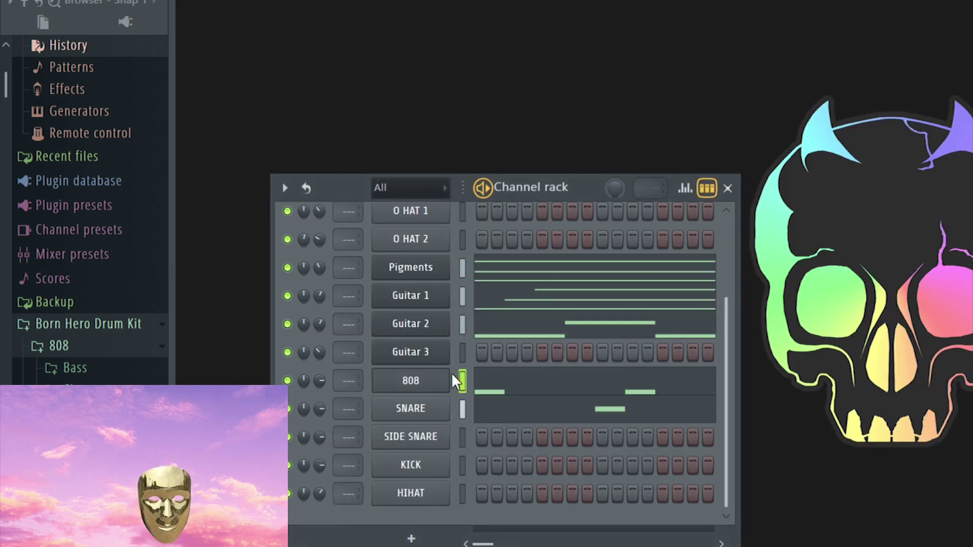
key(F7)
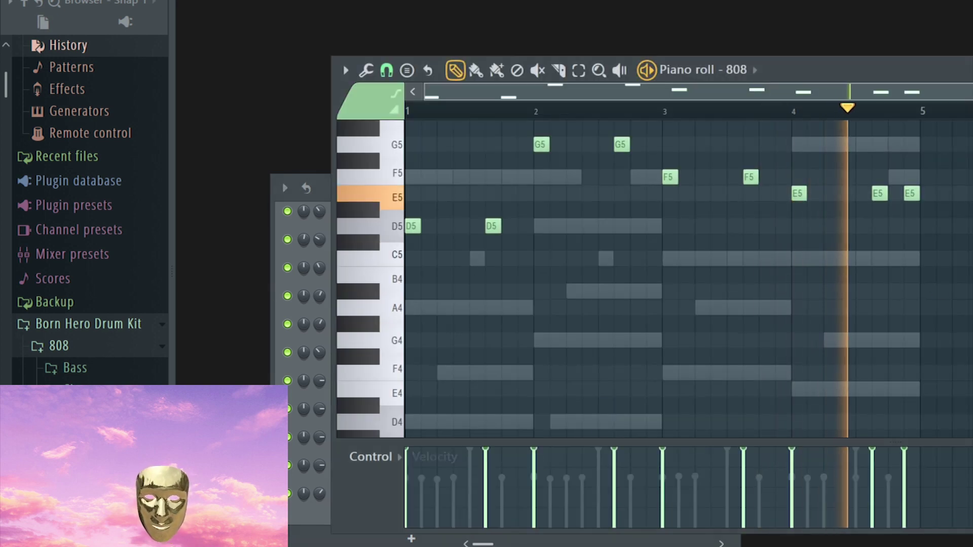
key(Escape)
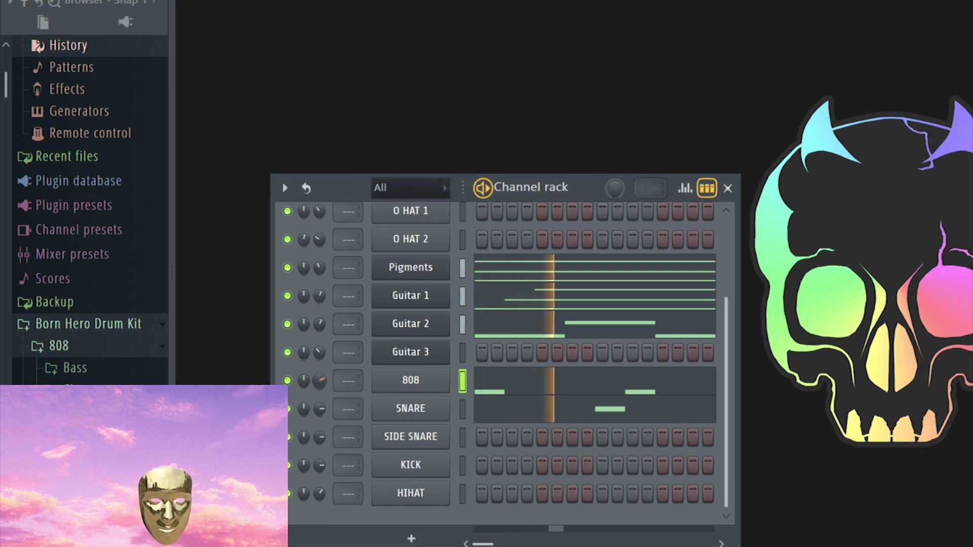
drag(323, 383, 323, 396)
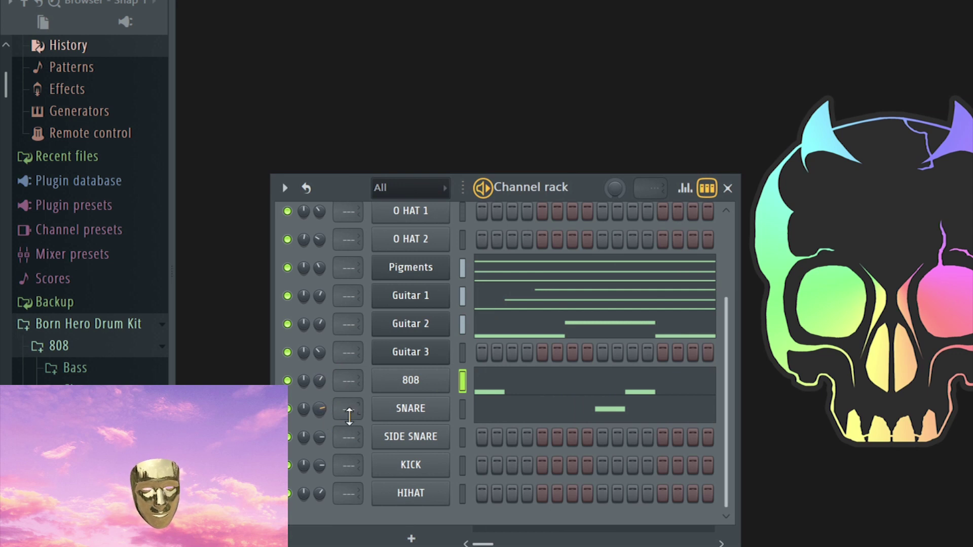
- Place short C5 kick hits across the four bars of the KICK channel, matching the rhythm of the 808 notes
key(F7)
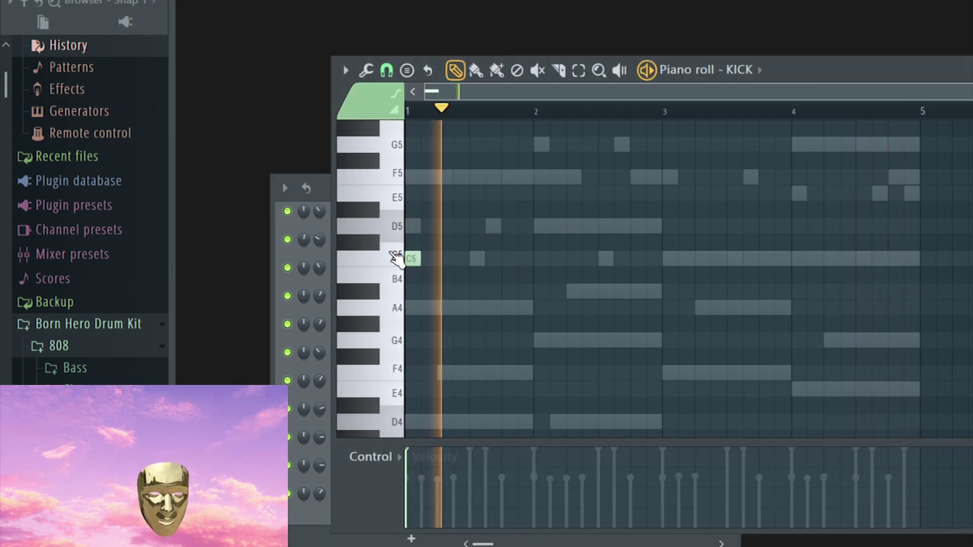
click(487, 259)
click(540, 259)
click(620, 259)
click(669, 259)
click(750, 259)
click(798, 259)
click(879, 259)
click(911, 259)
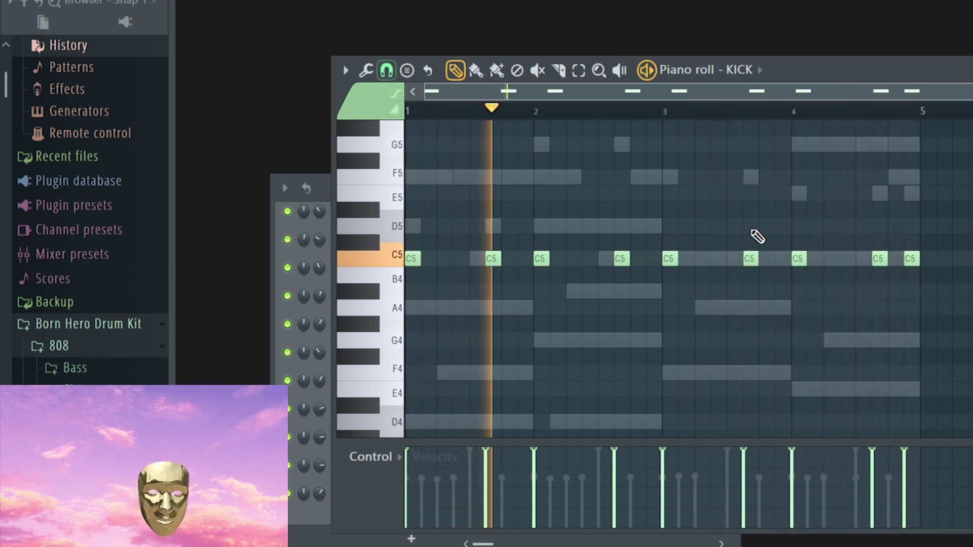
- Replace the last kick hit of bar 4 with two very short C5 hits in quick succession
drag(918, 259, 907, 260)
click(913, 259)
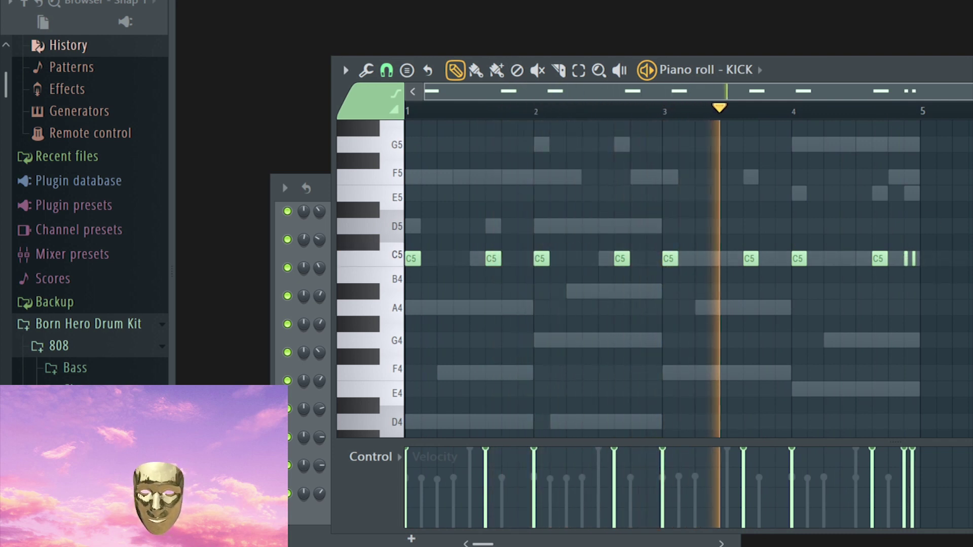
key(F7)
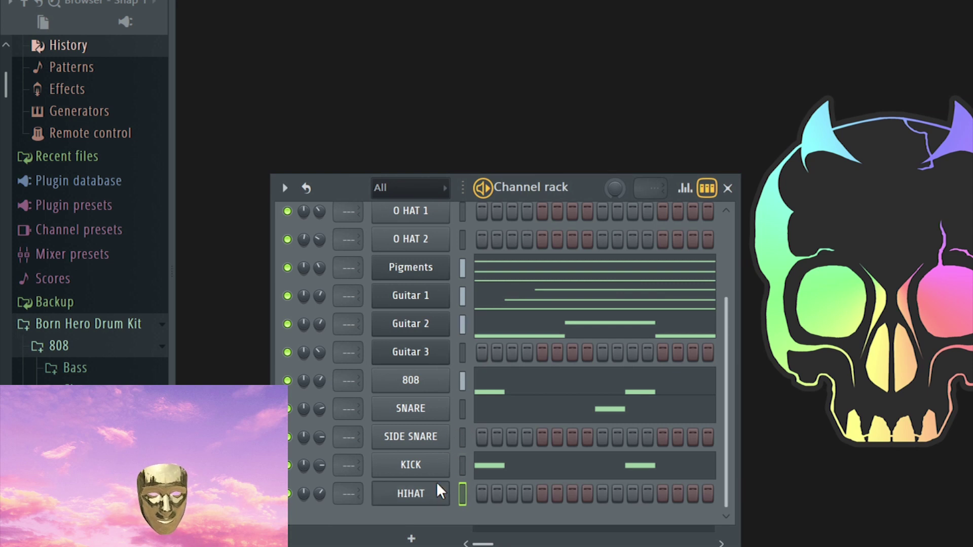
- Lower the Guitar 2 volume and fill the HIHAT channel with a hit on every second step
click(415, 348)
drag(322, 326, 323, 337)
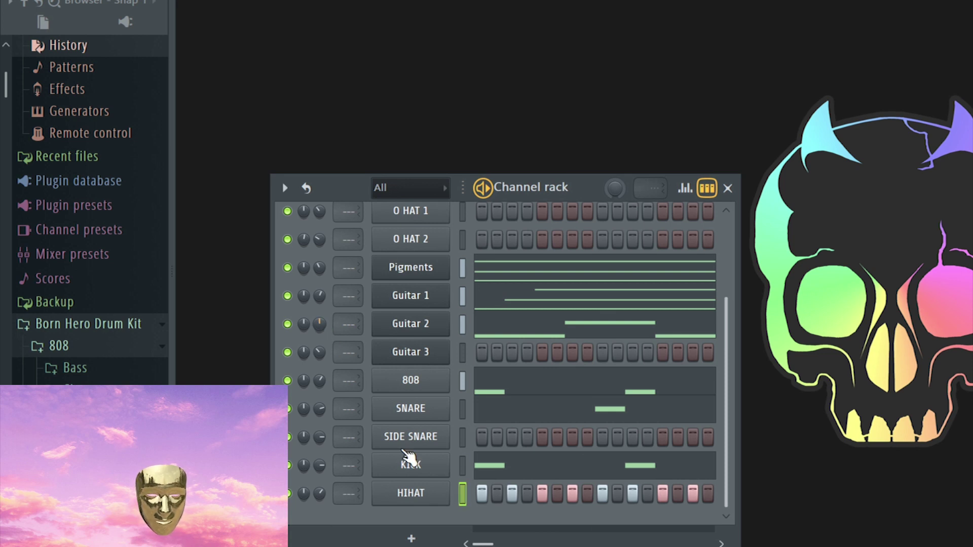
- Paint fast roll notes between the regular C5 hi-hat hits and move some hits down to pitches such as A4, F4 and D4
key(F7)
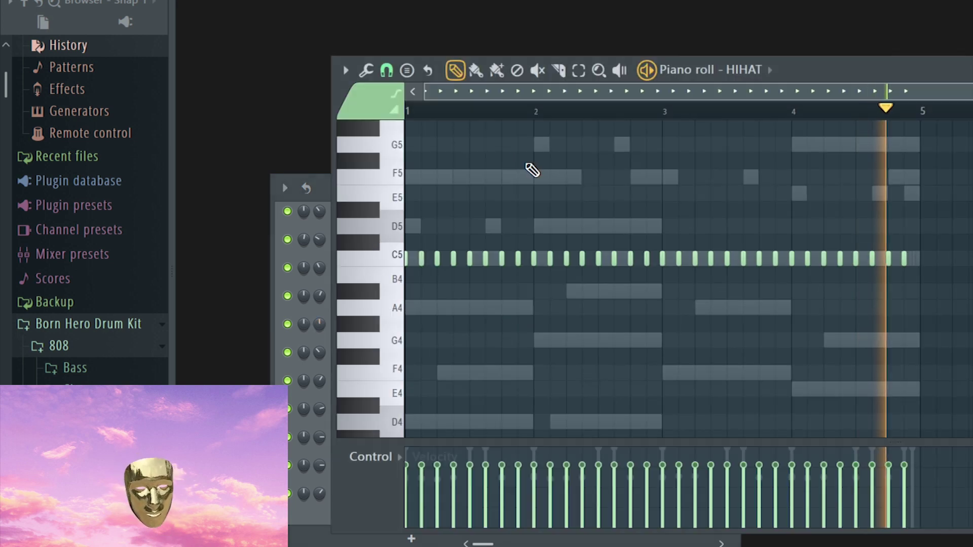
scroll(503, 117, up, 4)
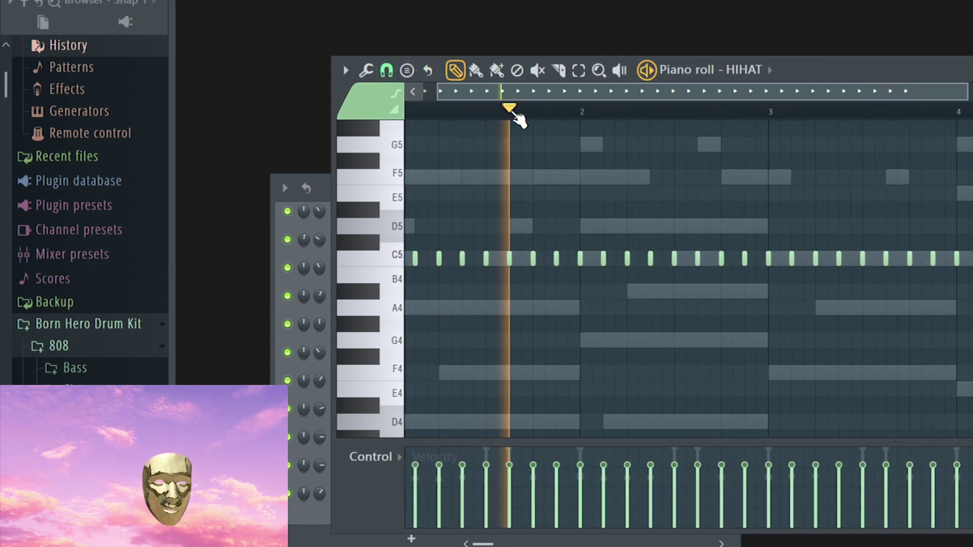
drag(574, 96, 424, 112)
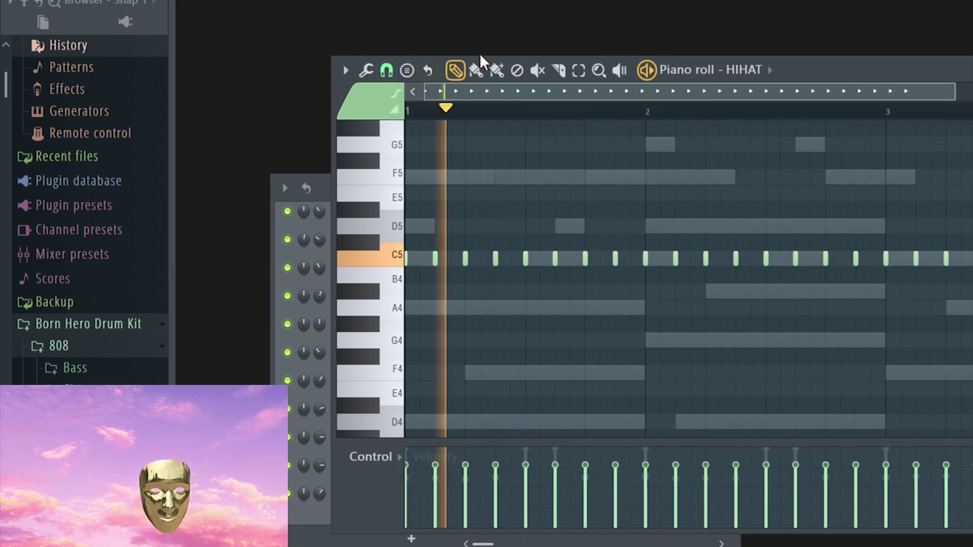
click(475, 70)
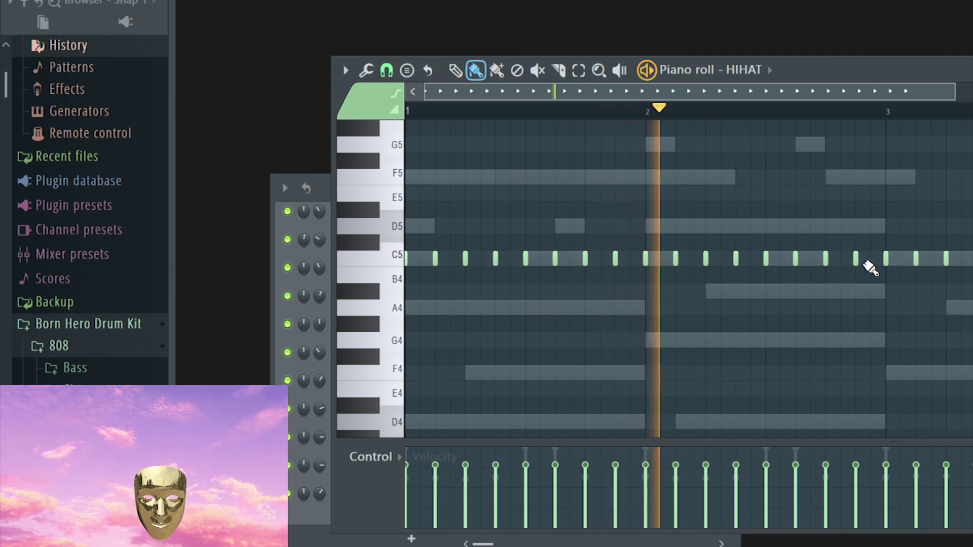
drag(833, 258, 873, 255)
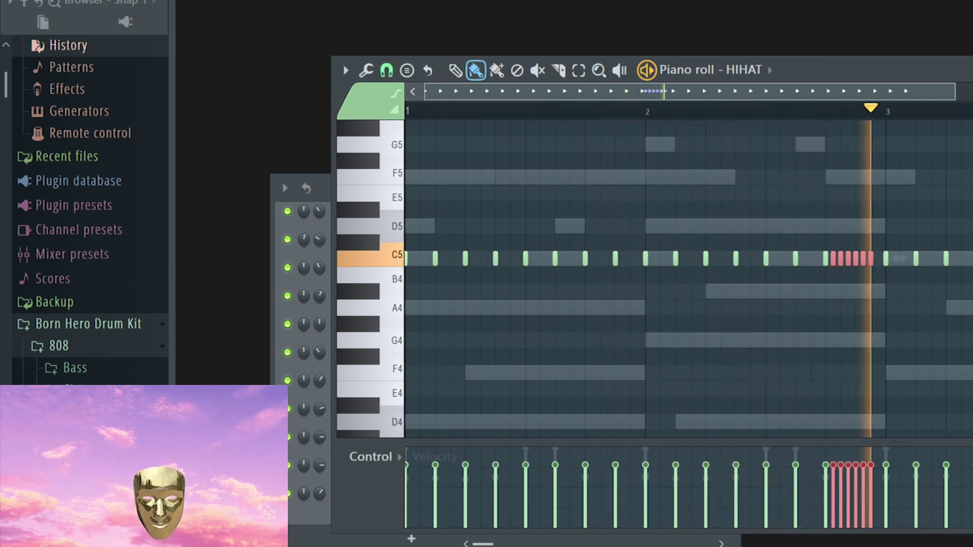
drag(970, 258, 972, 258)
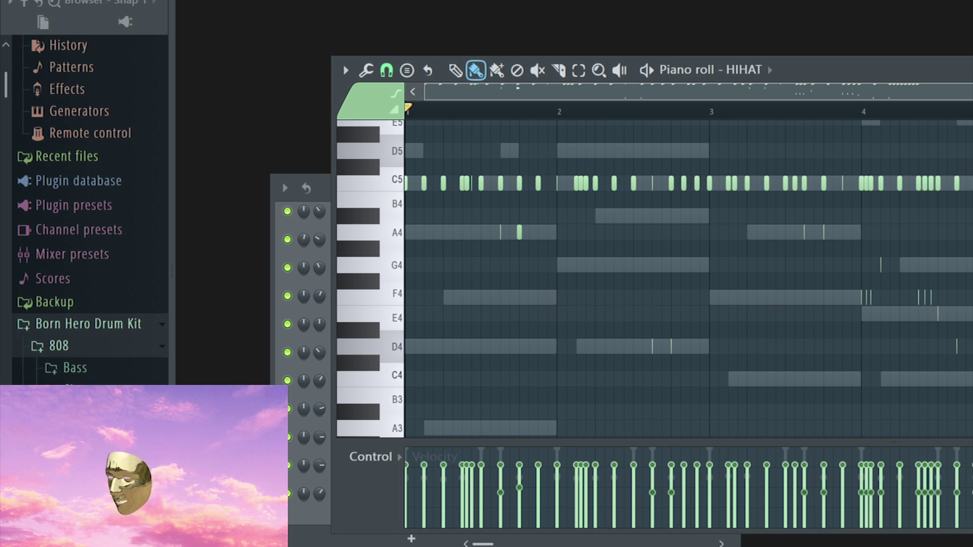
- Play back the pattern with the hi-hat rolls and pitched hits, and close its piano roll
drag(855, 279, 963, 291)
key(ctrl+d)
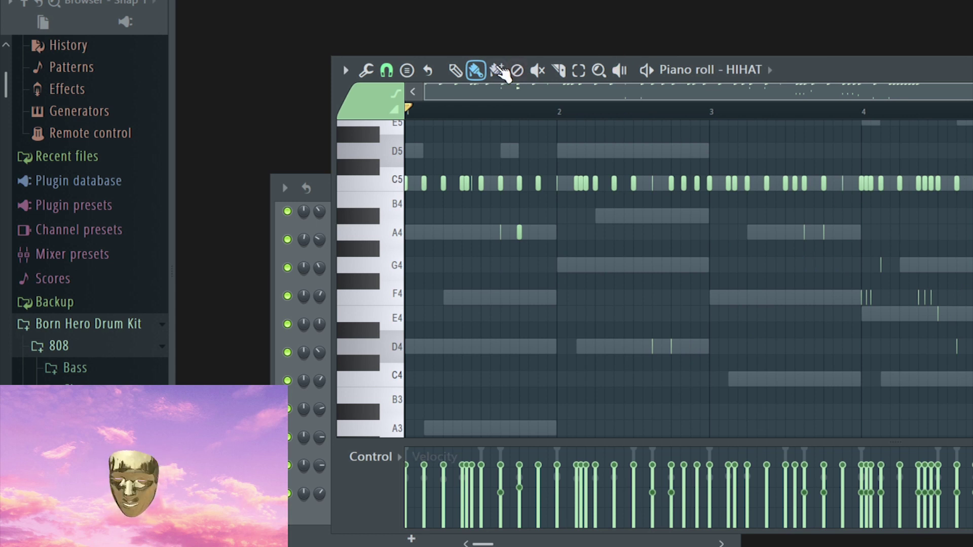
key(space)
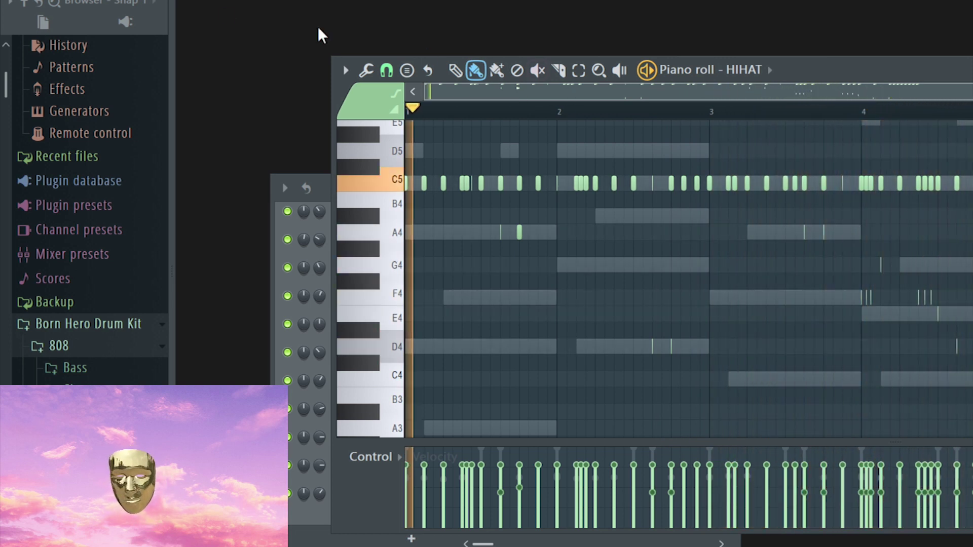
key(space)
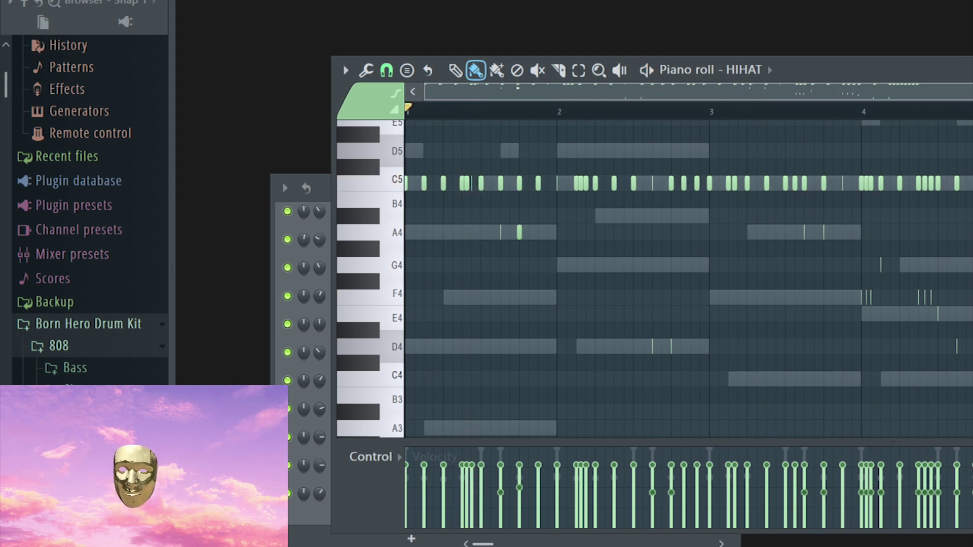
key(Escape)
- Fill the LOW HAT channel on every fourth step and the RIDE channel on every eighth step
scroll(537, 308, up, 2)
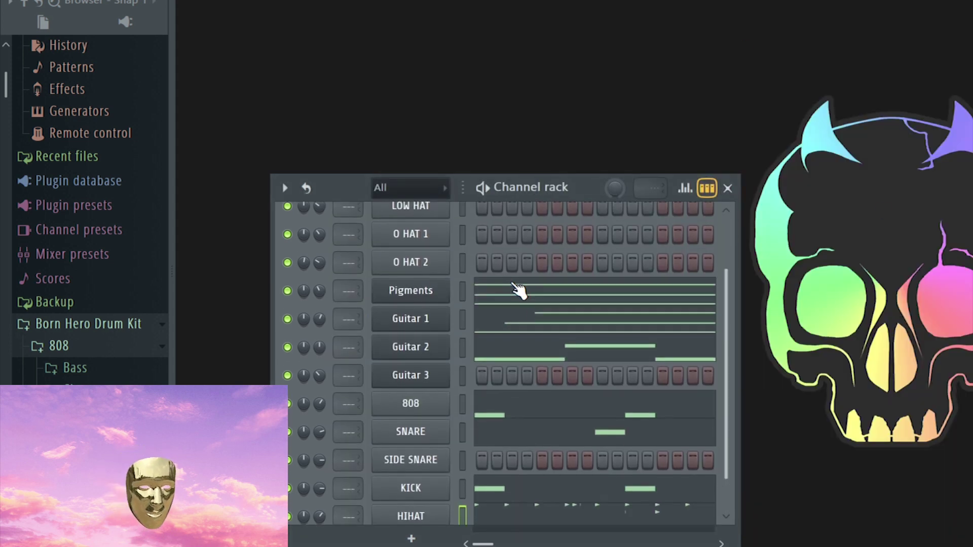
click(444, 248)
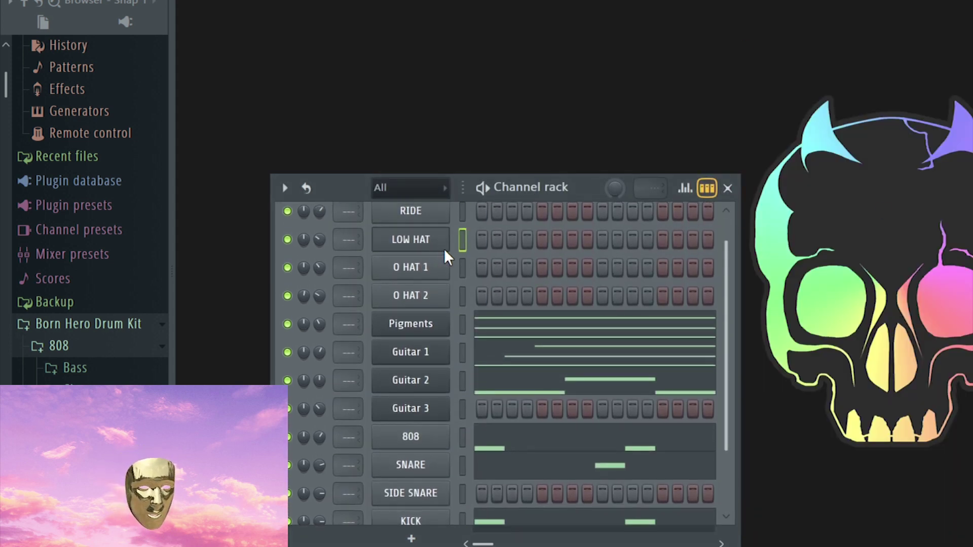
click(684, 308)
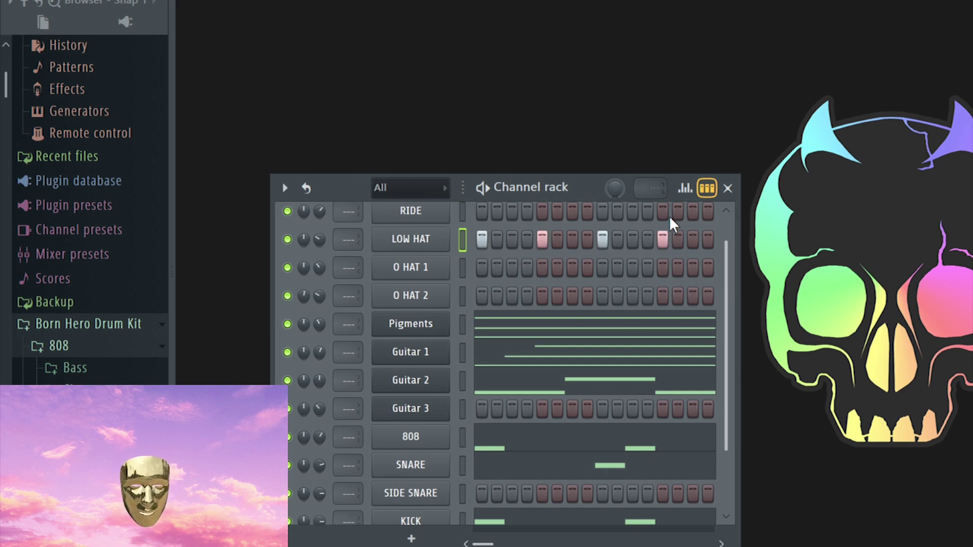
scroll(543, 275, up, 1)
click(413, 234)
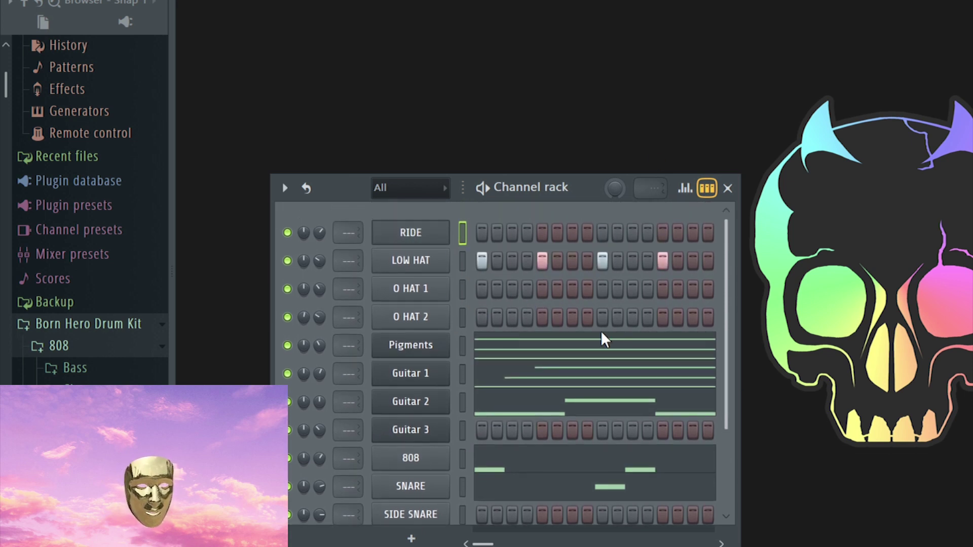
click(658, 321)
- Place a very short C5 open hat on the O HAT 1 channel halfway through each of the four bars
key(F7)
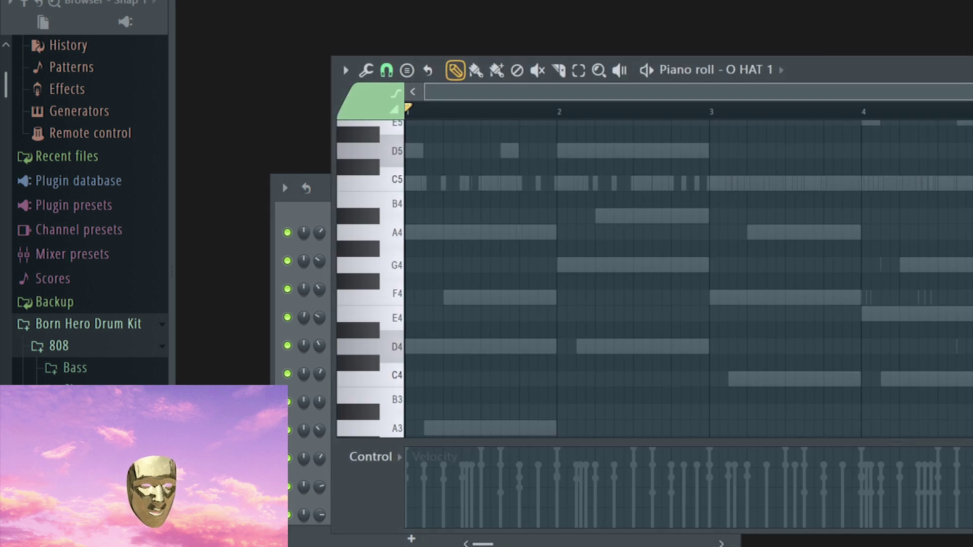
key(space)
click(427, 111)
drag(469, 185, 480, 183)
click(632, 186)
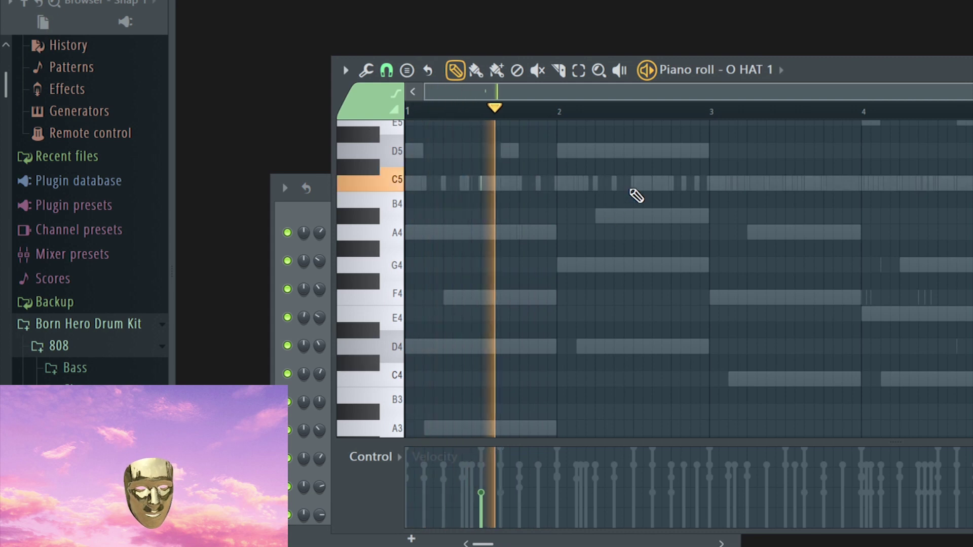
click(784, 184)
click(938, 184)
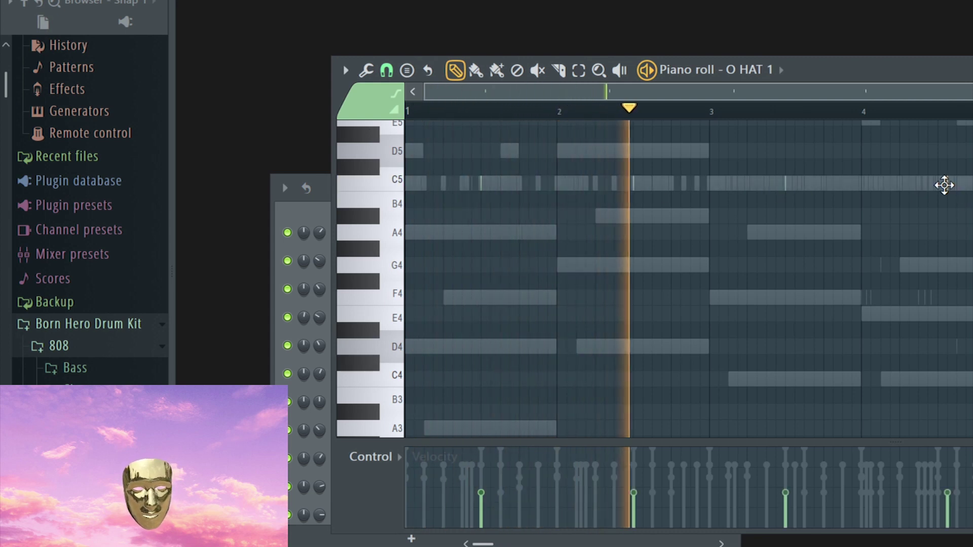
- Lower the RIDE volume and place one-beat C5 notes on O HAT 2 at the second beat of bars 2 and 4
key(F6)
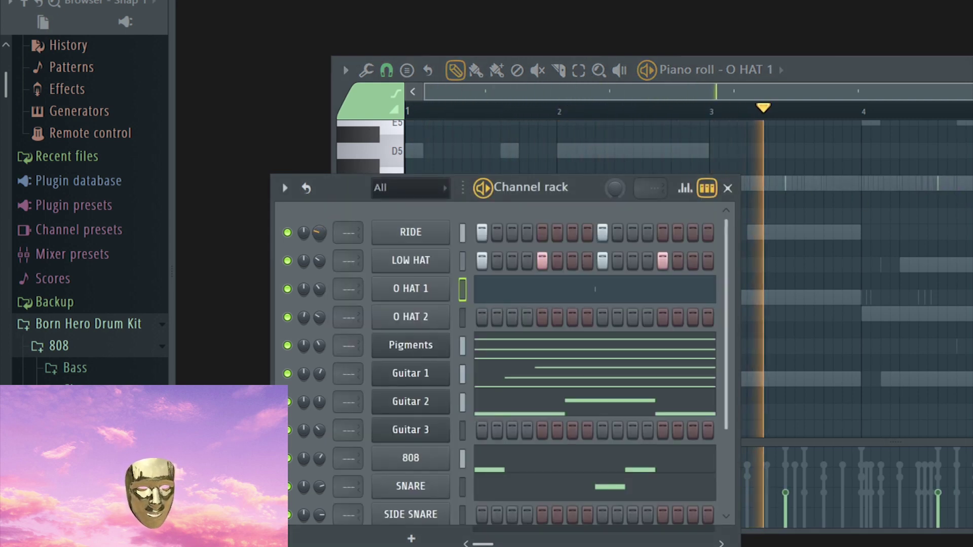
click(461, 318)
key(F7)
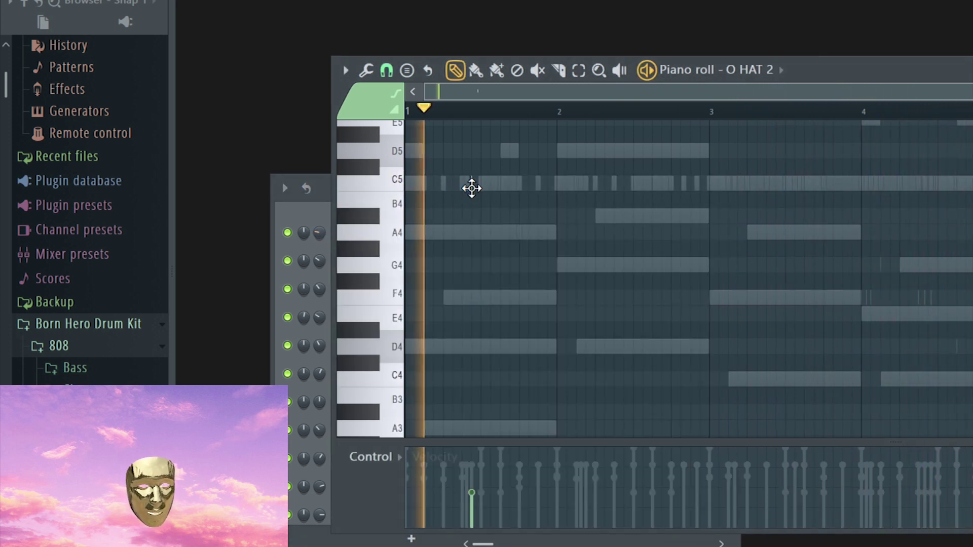
click(605, 184)
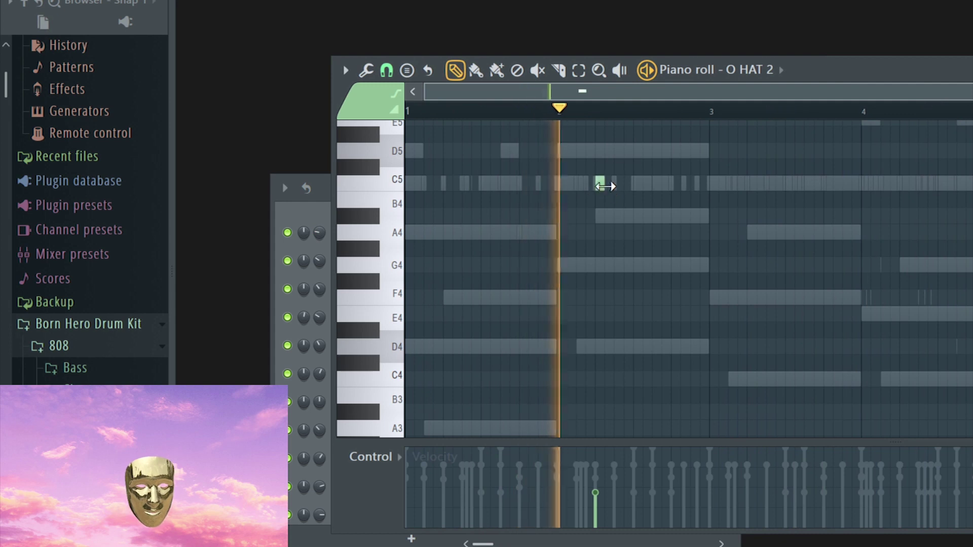
click(901, 183)
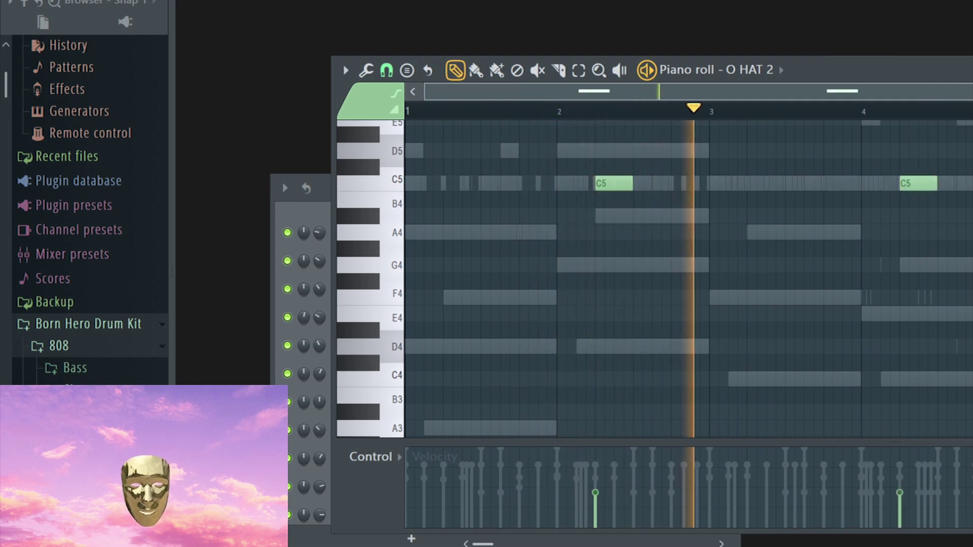
key(Escape)
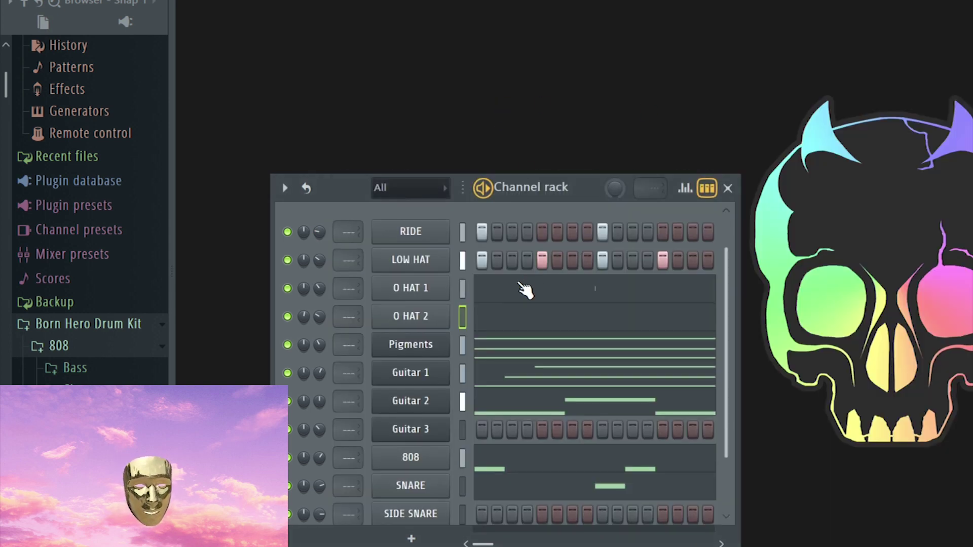
- Split the NEW BEAT #3 clip by channel and move RIDE to Track 3, O HAT 1 to Track 5, LOW HAT to Track 6 and O HAT 2 to Track 7
scroll(645, 297, down, 2)
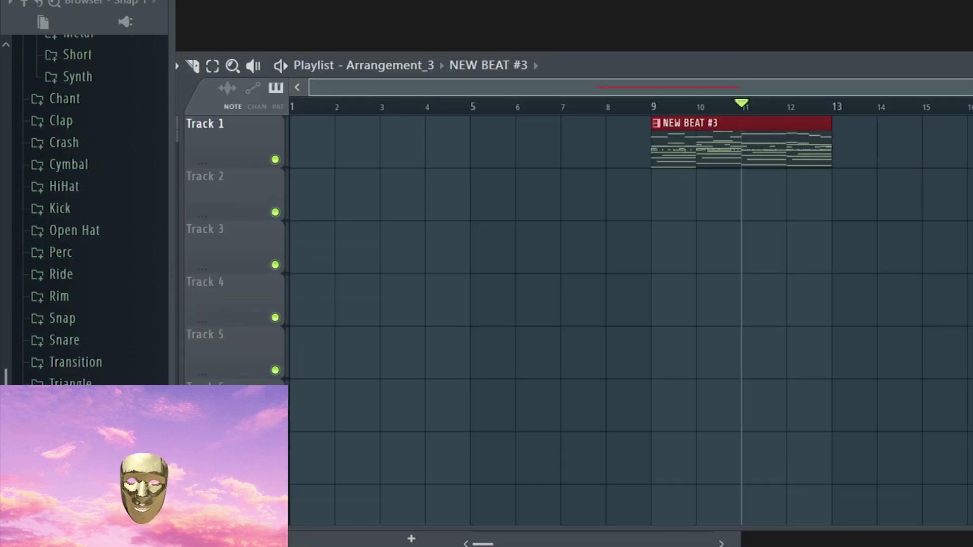
click(760, 144)
drag(749, 152, 750, 302)
drag(770, 174, 760, 301)
drag(760, 300, 767, 350)
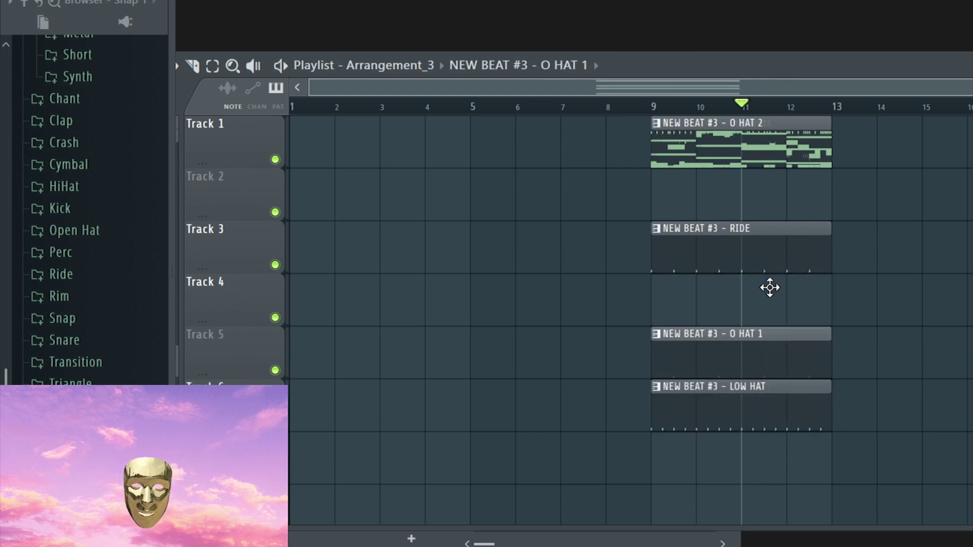
drag(738, 154, 706, 428)
drag(740, 458, 740, 459)
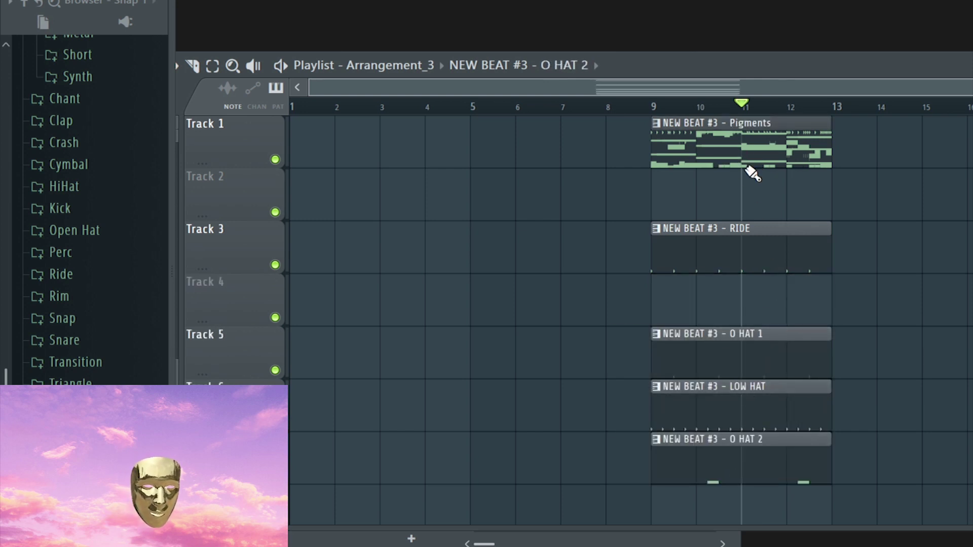
- Move the Pigments, Guitar 1, Guitar 2 and Guitar 3 clips from Track 1 onto separate tracks below O HAT 2
drag(719, 536, 742, 486)
drag(784, 138, 777, 487)
scroll(762, 243, up, 2)
drag(762, 125, 752, 476)
scroll(754, 304, up, 2)
drag(773, 137, 774, 439)
scroll(764, 132, up, 5)
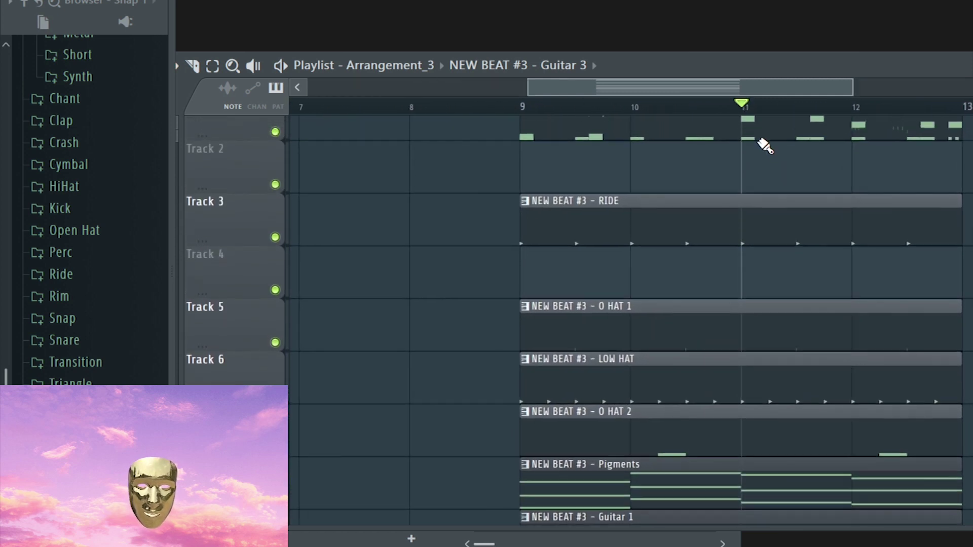
- Move the 808, SNARE, KICK and HIHAT clips from Track 1 onto Tracks 12, 13, 14 and 15
scroll(760, 142, down, 3)
drag(747, 133, 688, 361)
scroll(658, 284, up, 6)
mouse_move(673, 127)
mouse_down()
mouse_move(677, 532)
mouse_move(651, 278)
mouse_move(625, 428)
mouse_move(651, 445)
mouse_up()
scroll(673, 174, up, 5)
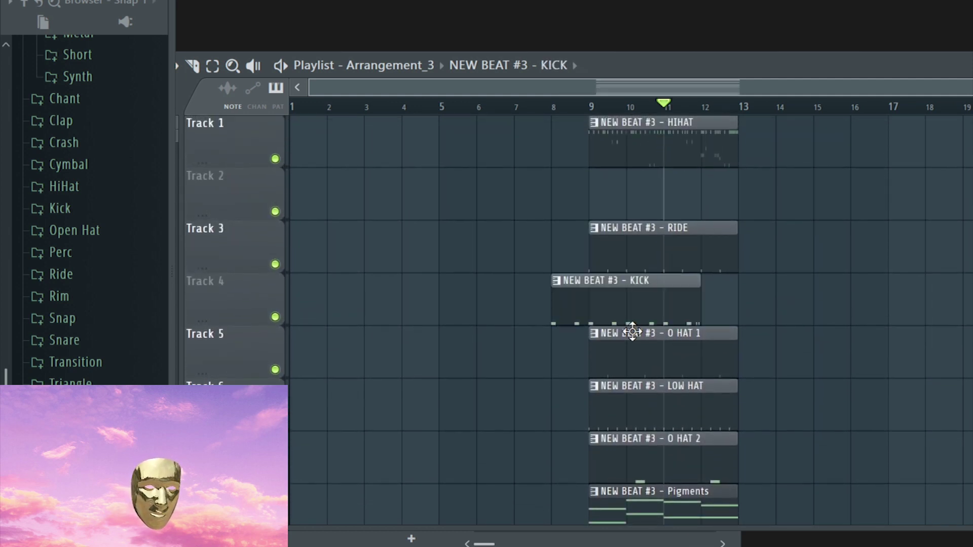
scroll(683, 204, down, 3)
scroll(682, 204, up, 6)
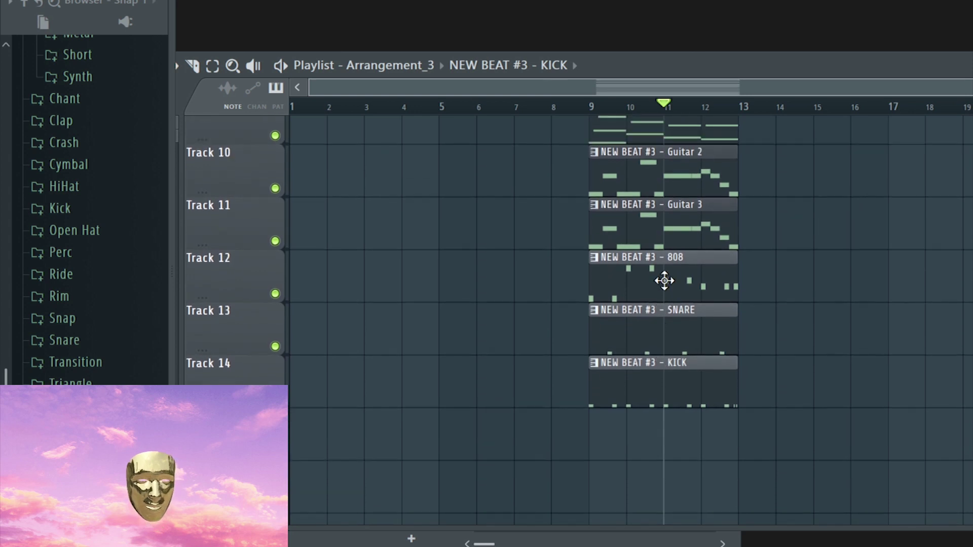
right_click(654, 130)
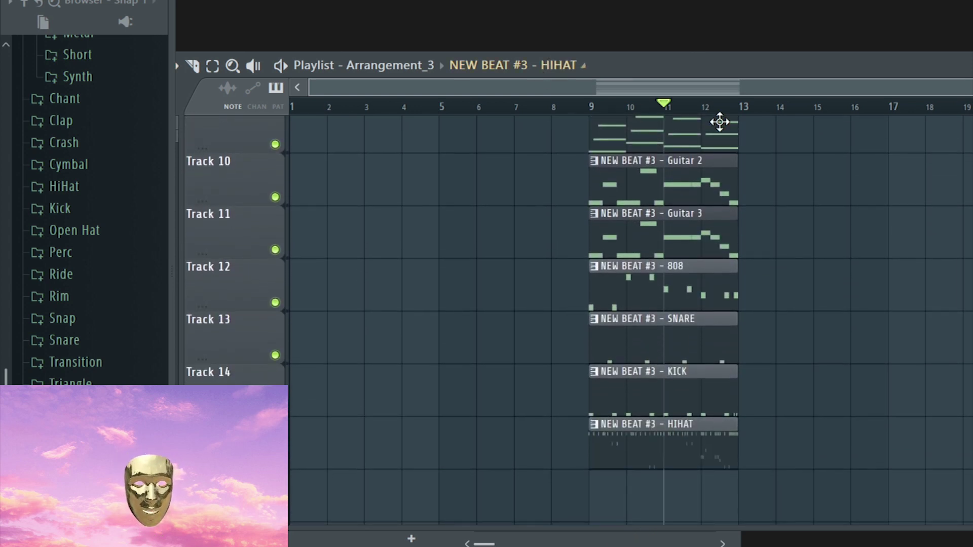
- Select all the split NEW BEAT #3 clips, move them together to bar 25 with RIDE on Track 1, and deselect them
scroll(640, 162, up, 2)
click(702, 237)
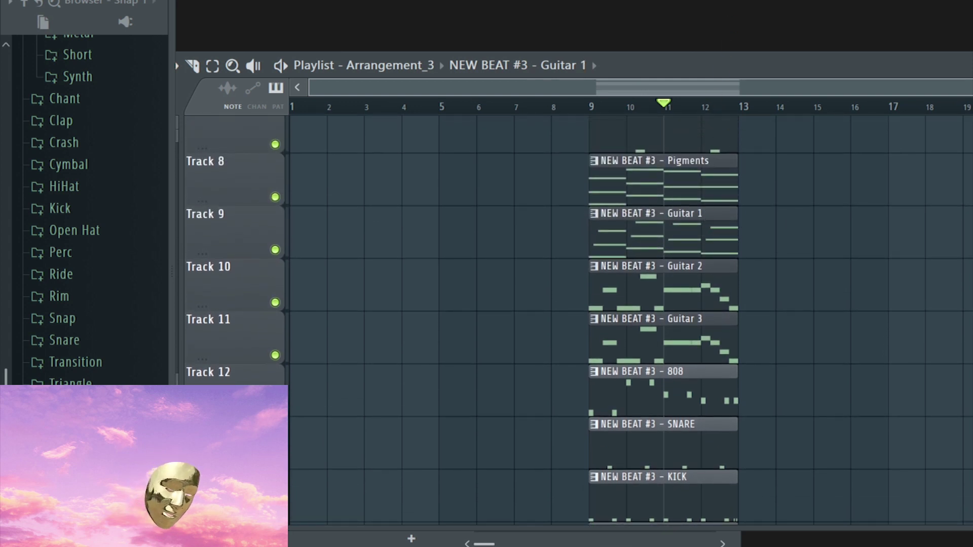
scroll(880, 254, up, 3)
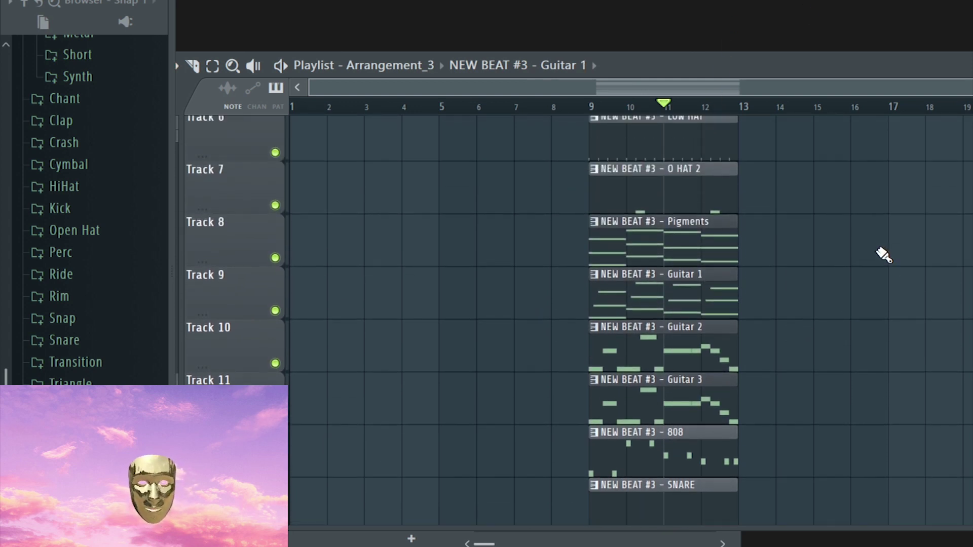
scroll(881, 445, down, 6)
scroll(881, 445, down, 5)
drag(871, 441, 539, 2)
drag(693, 228, 972, 122)
scroll(734, 363, down, 3)
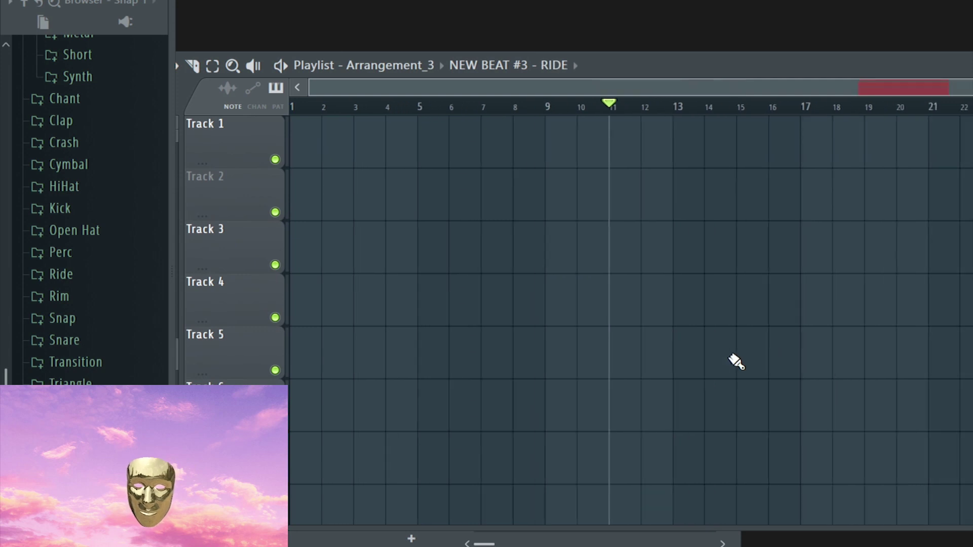
key(ctrl+d)
- Place copies of the Guitar 1 clip at bars 1 and 5 on Track 7 and bring a copy of the 808 clip forward on Track 10
drag(910, 460, 284, 458)
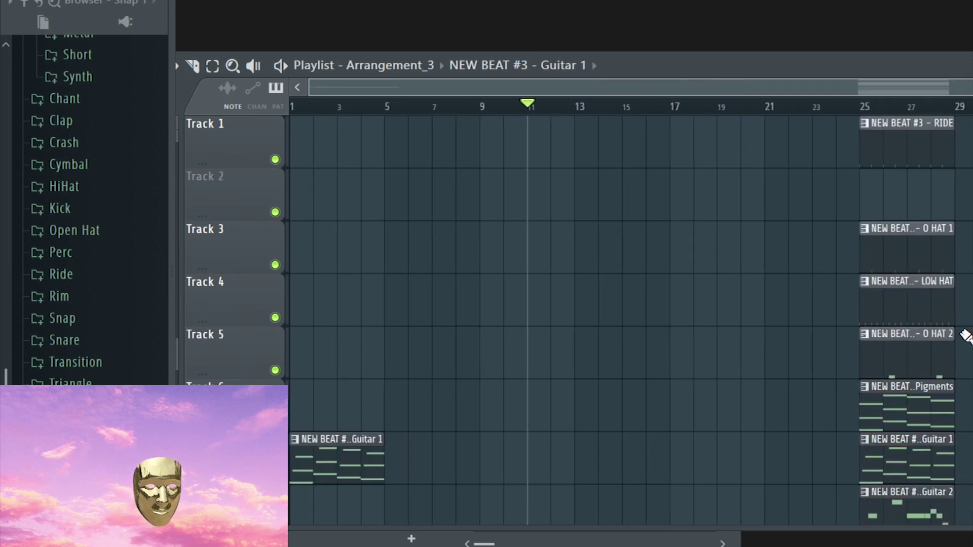
scroll(965, 335, down, 4)
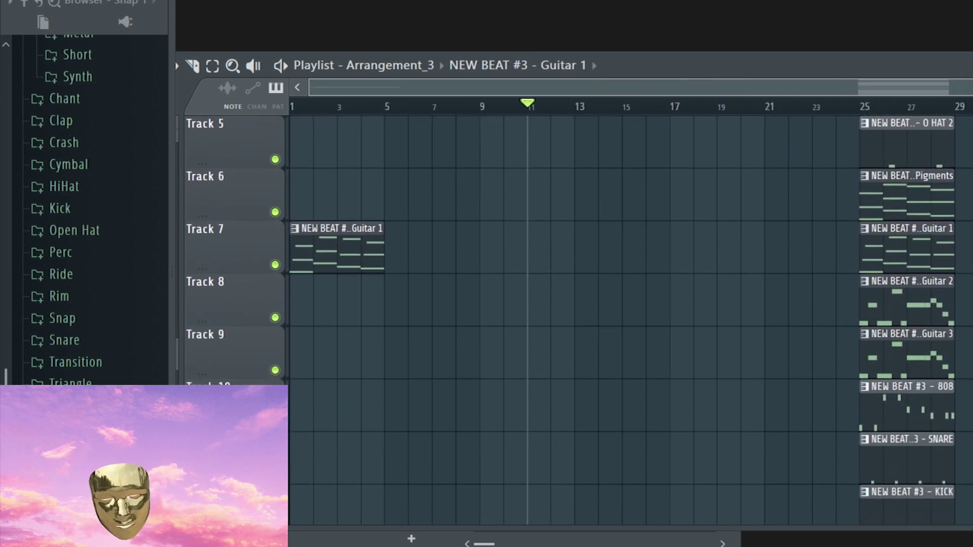
drag(334, 110, 243, 118)
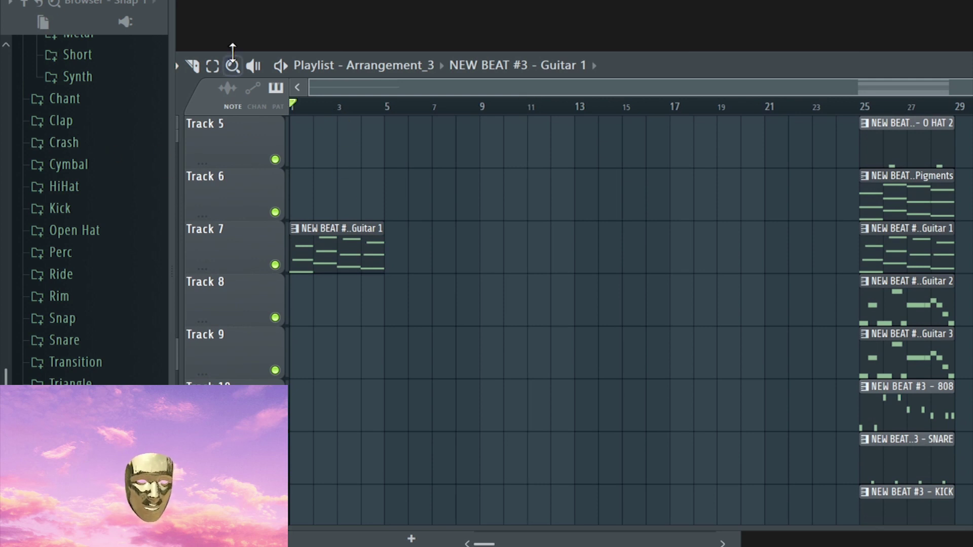
drag(360, 252, 446, 262)
scroll(925, 340, down, 3)
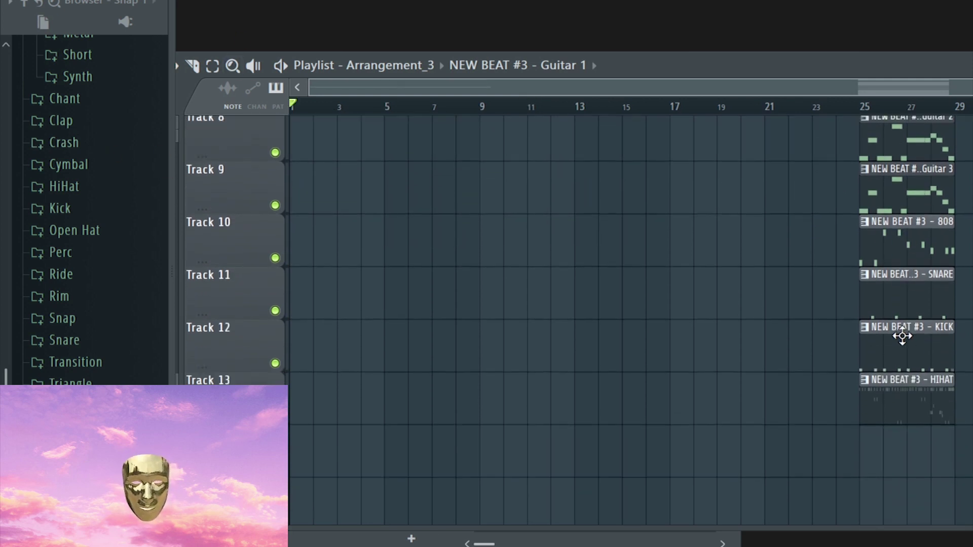
drag(906, 239, 493, 191)
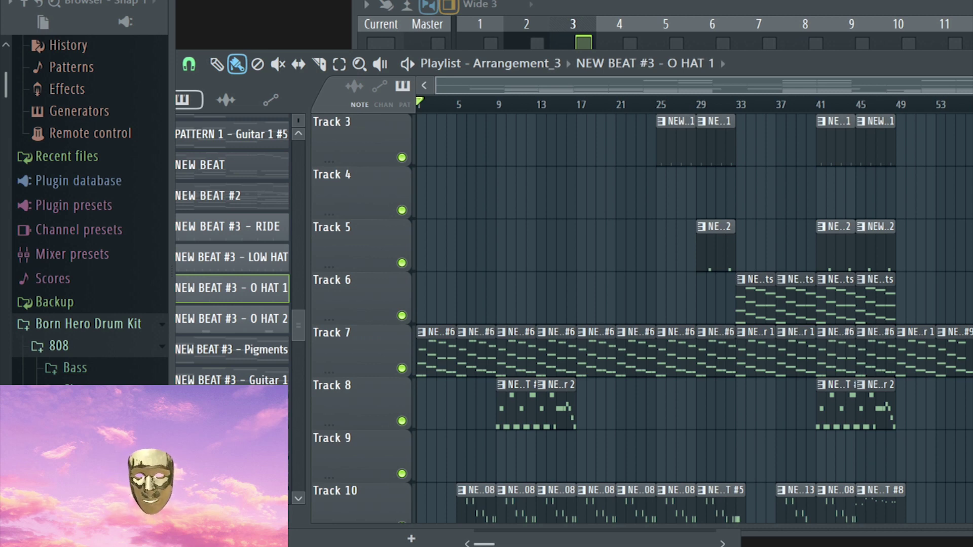
- Play the finished arrangement from the start and follow its second half in the playlist
scroll(692, 318, down, 7)
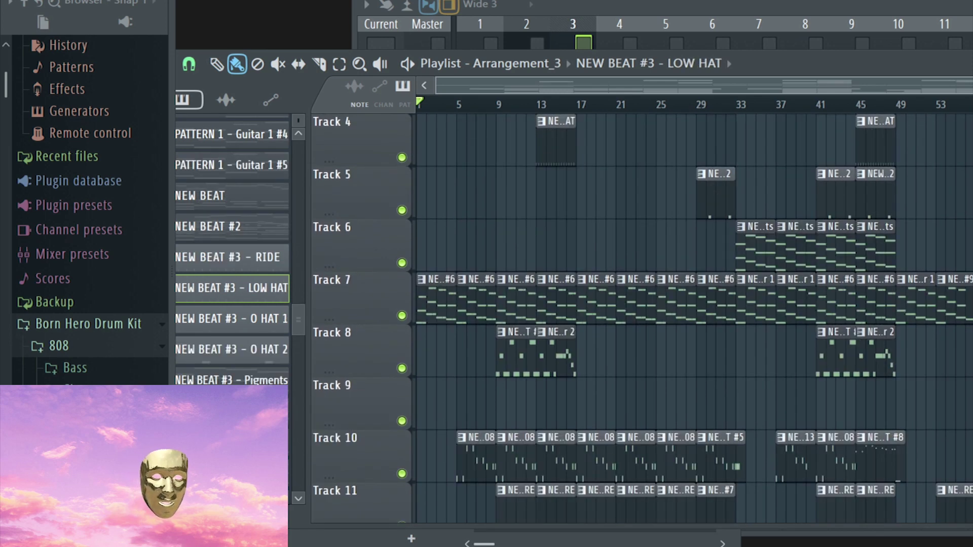
key(space)
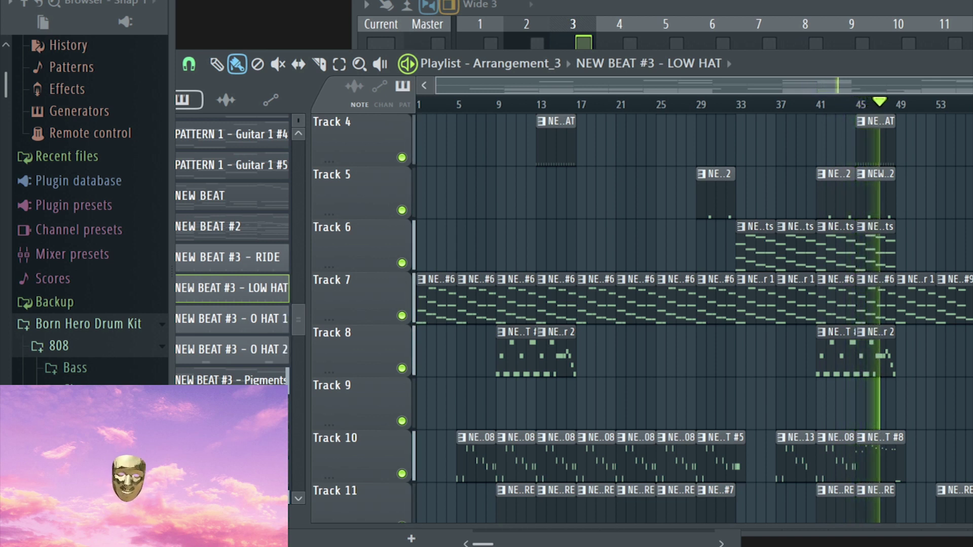
drag(858, 79, 966, 117)
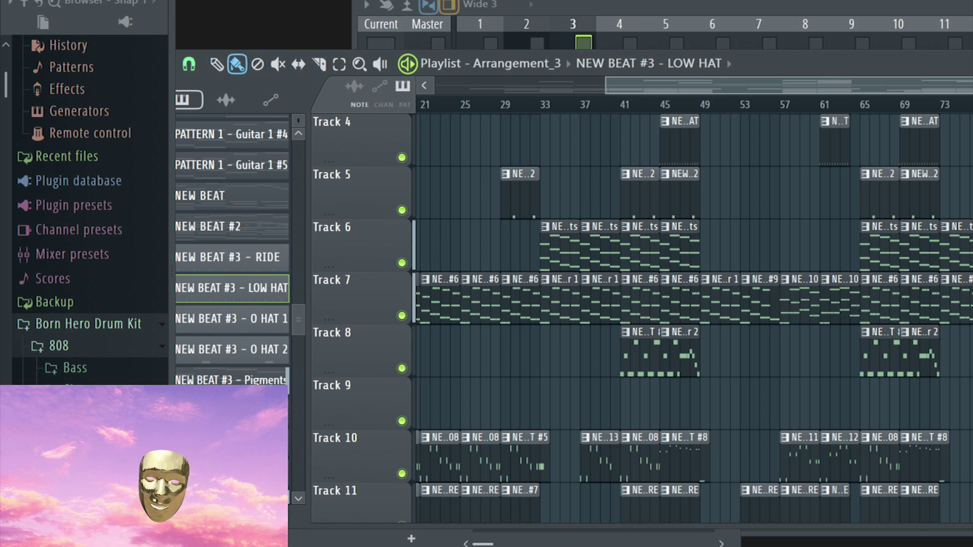
- Open the NEW BEAT #10 clip, examine its Guitar 1 chord notes across the four bars, and return to the playlist
scroll(765, 320, up, 3)
double_click(823, 322)
scroll(658, 309, left, 1)
scroll(621, 304, down, 5)
scroll(516, 321, up, 2)
scroll(462, 325, down, 5)
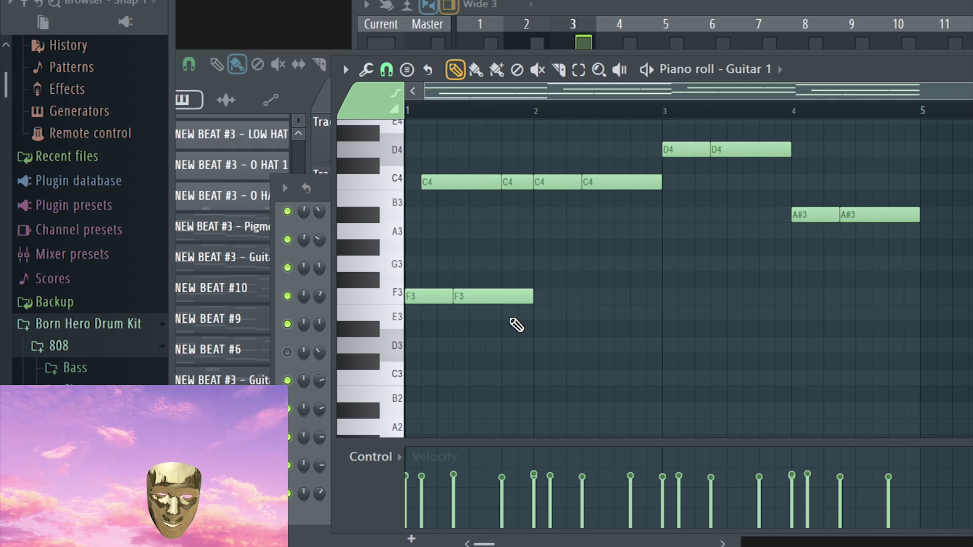
drag(508, 318, 443, 91)
drag(606, 324, 613, 16)
drag(695, 325, 696, 56)
drag(810, 379, 949, 71)
key(F7)
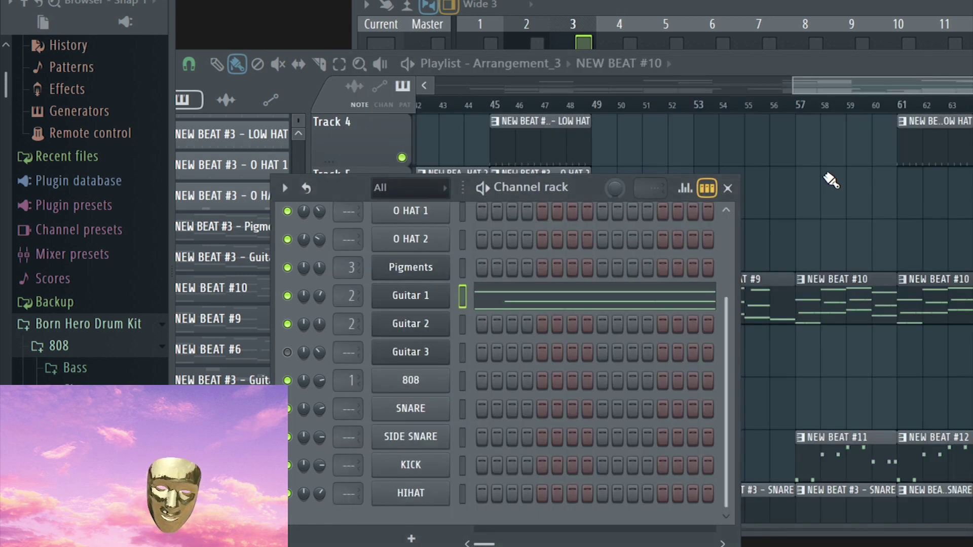
key(F6)
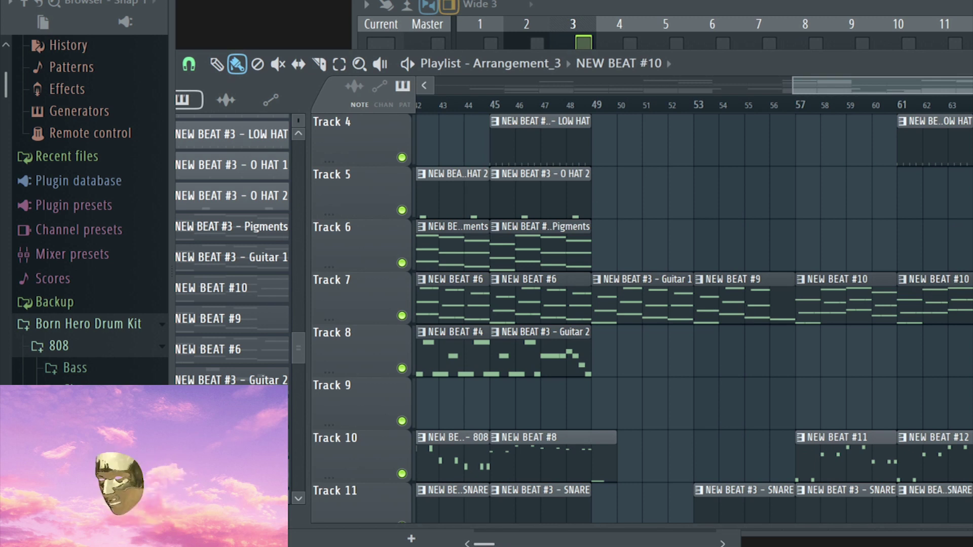